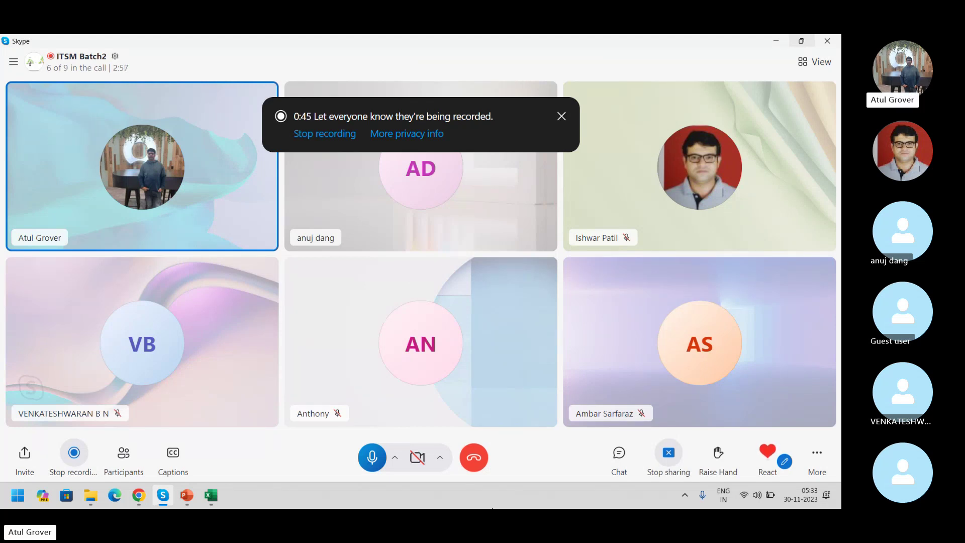
# Step: Log in to the ServiceNow instance as the admin user with the account password
pyautogui.click(139, 496)
pyautogui.write('admin')
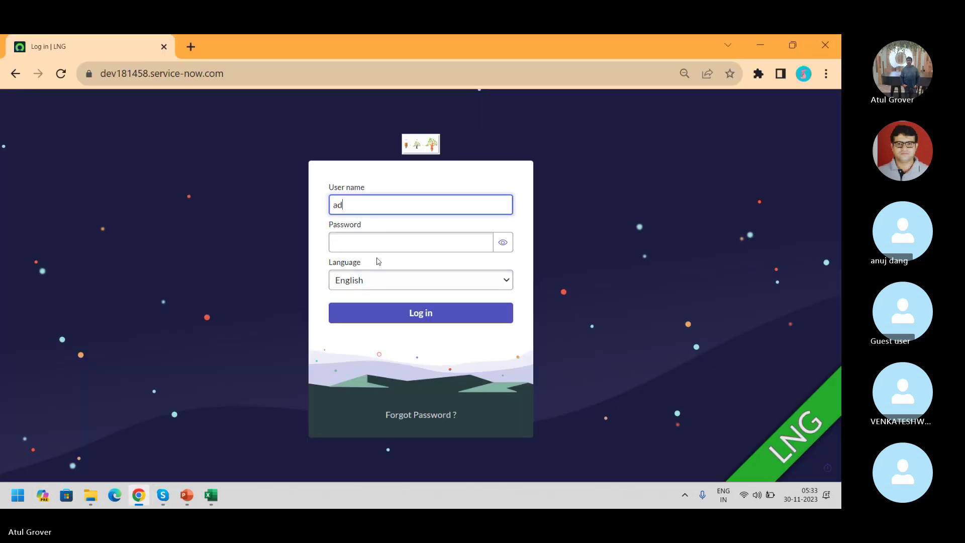
pyautogui.press('Tab')
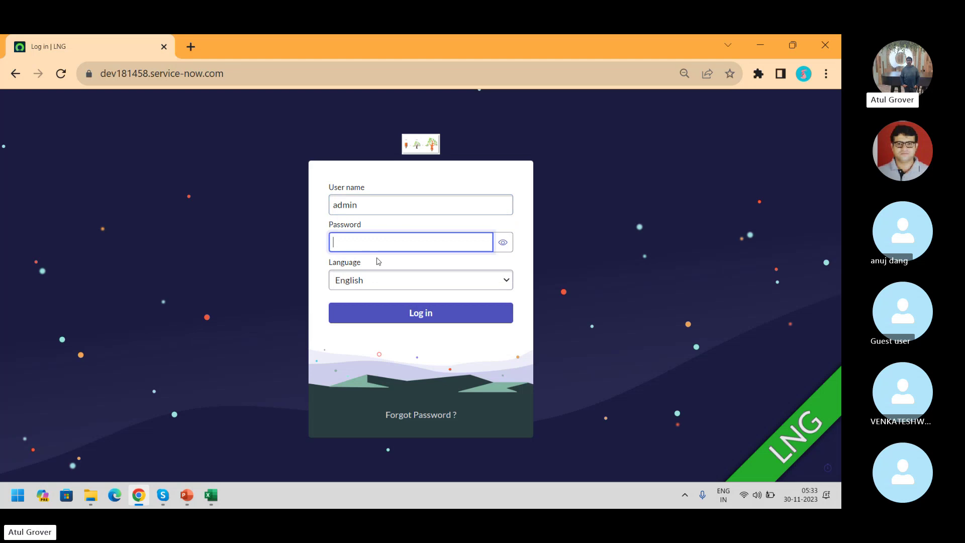
pyautogui.write('••••••')
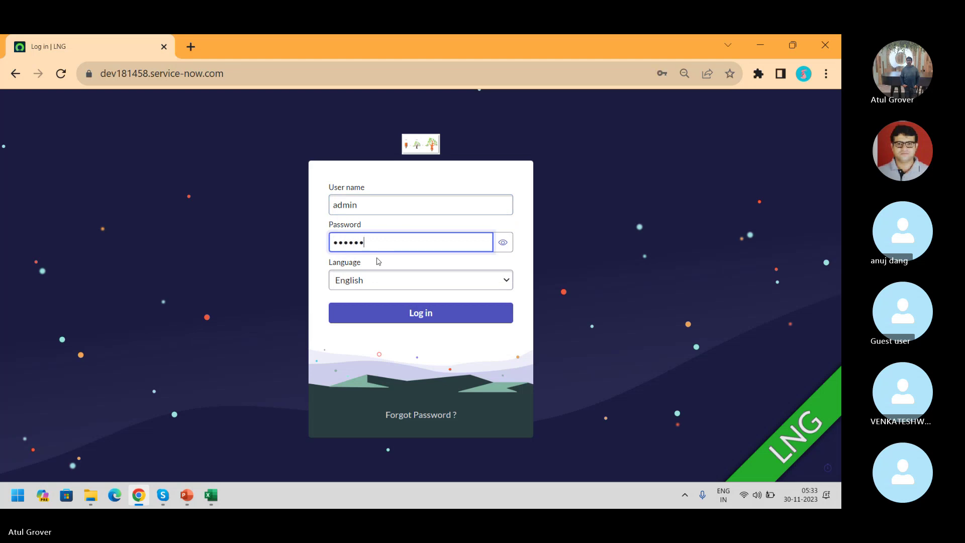
pyautogui.write('••••')
pyautogui.press('Return')
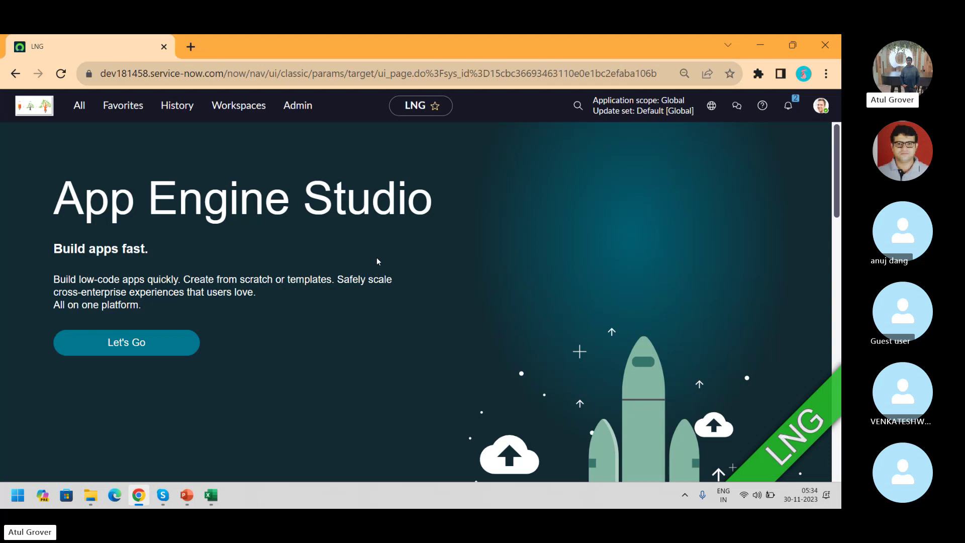
# Step: Filter the navigator for 'problem' and open the Problem > Overview dashboard
pyautogui.click(73, 112)
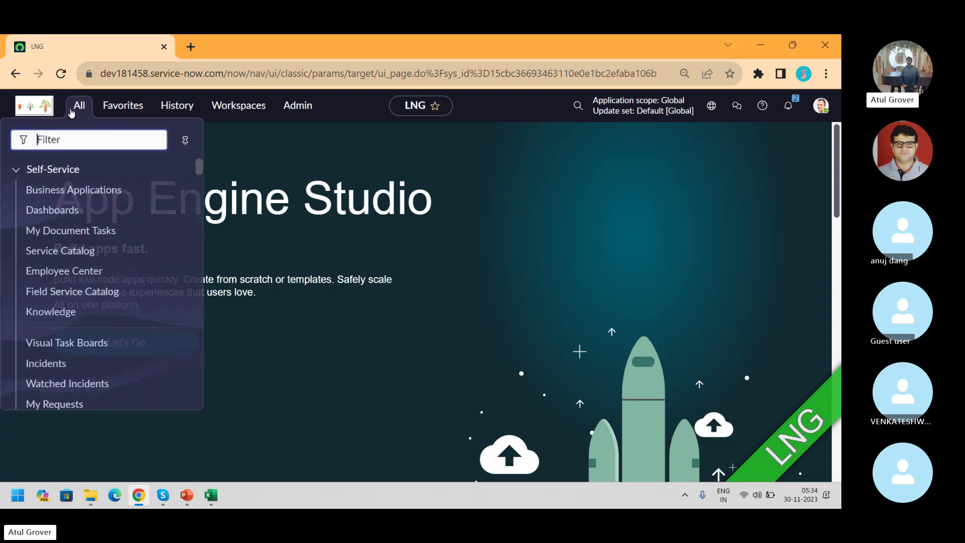
pyautogui.write('problem')
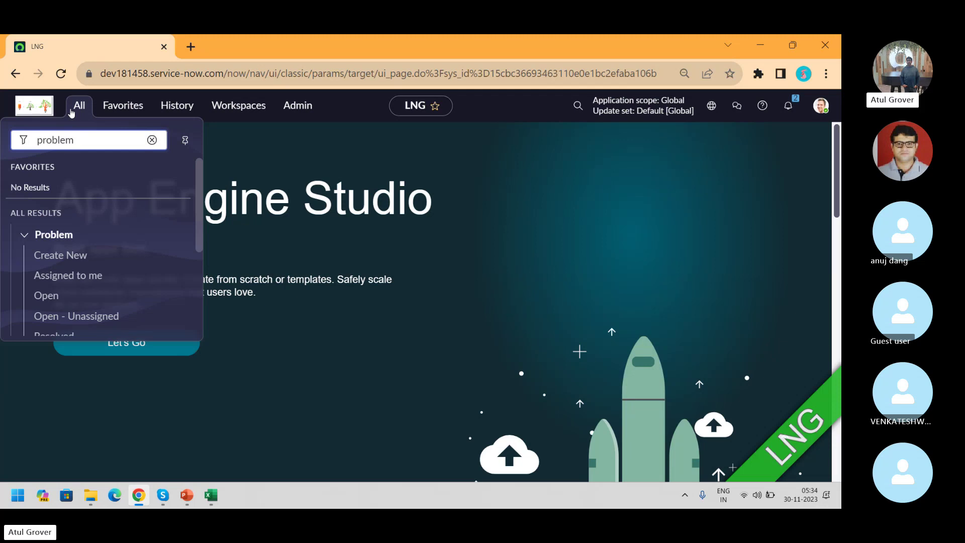
pyautogui.moveTo(186, 232)
pyautogui.moveTo(201, 217); pyautogui.dragTo(201, 289)
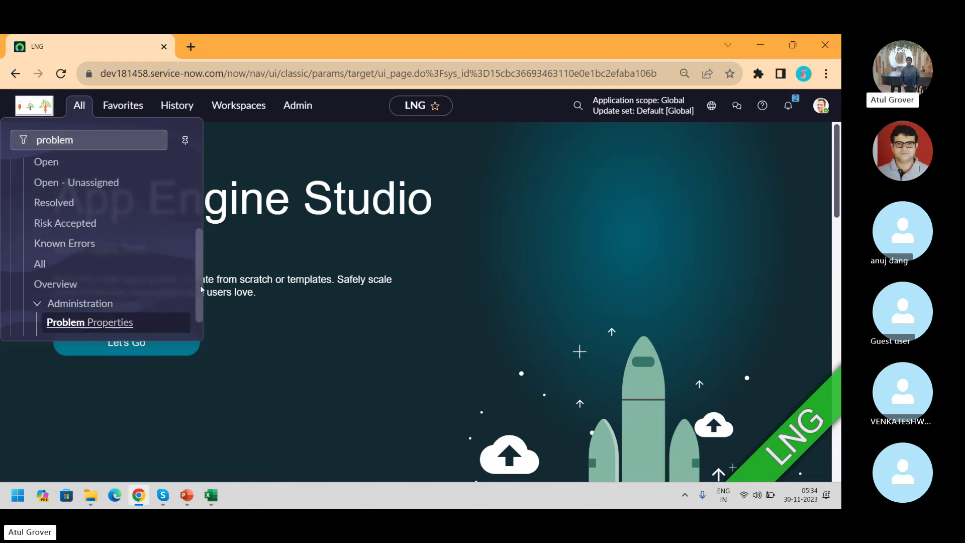
pyautogui.click(85, 287)
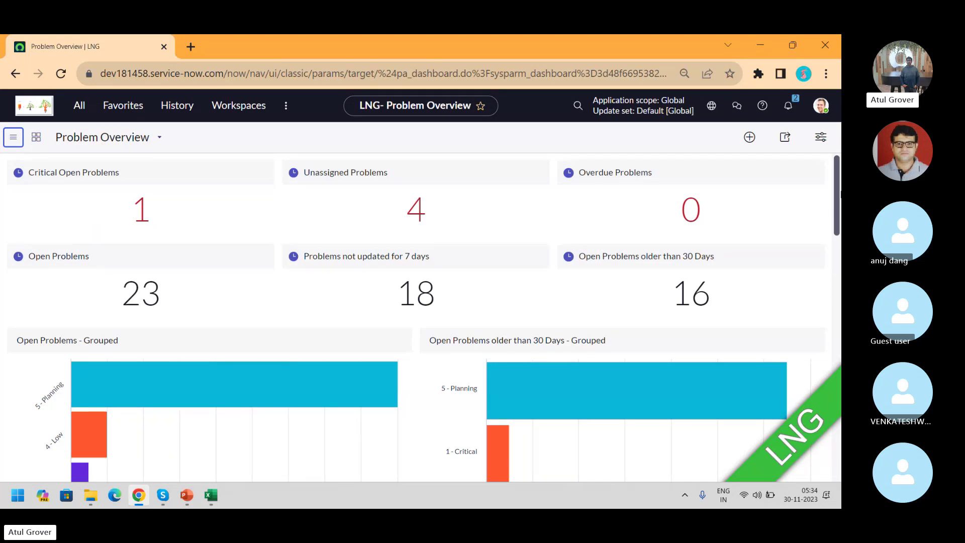
pyautogui.moveTo(839, 193); pyautogui.dragTo(838, 225)
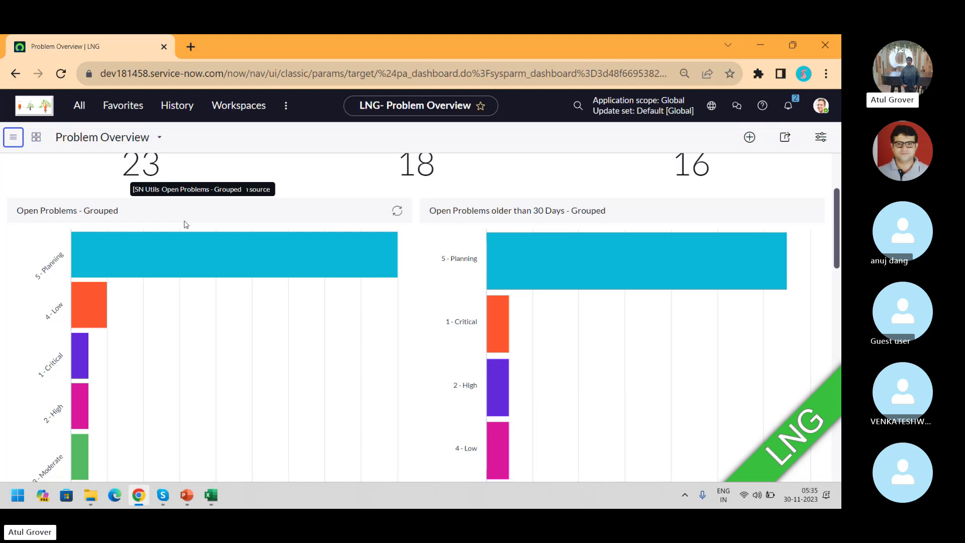
pyautogui.hotkey('alt', 'Tab')
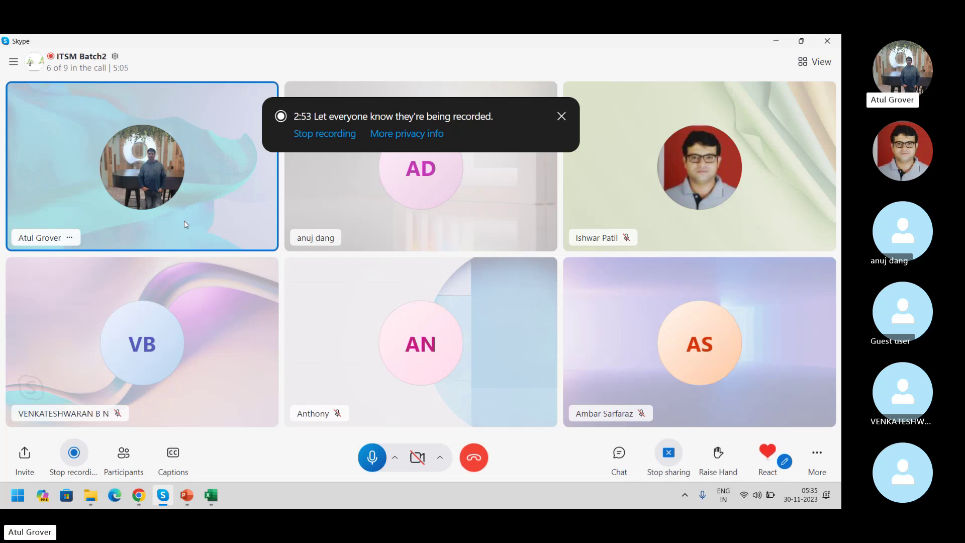
pyautogui.hotkey('alt', 'Tab')
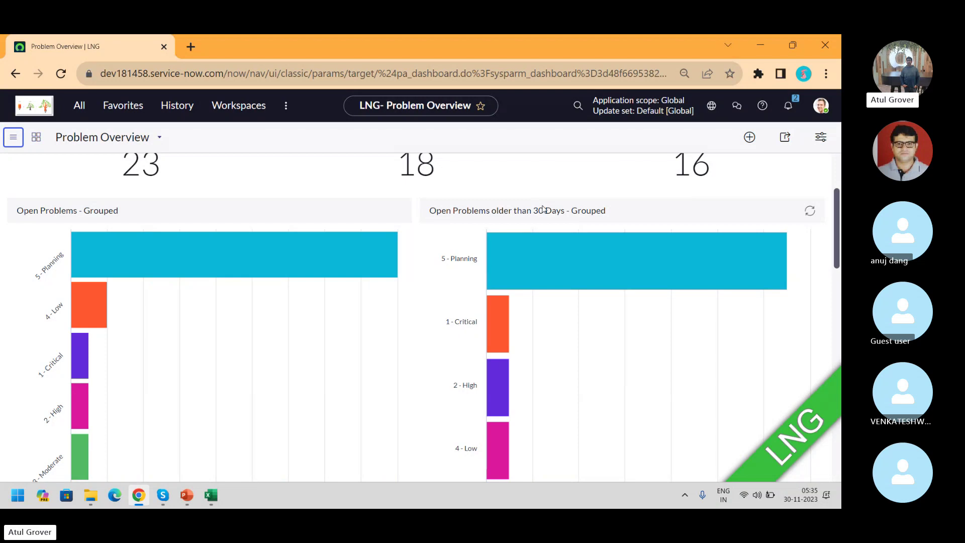
# Step: Edit the report behind the 'Open Problems older than 30 Days - Grouped' dashboard chart
pyautogui.click(815, 144)
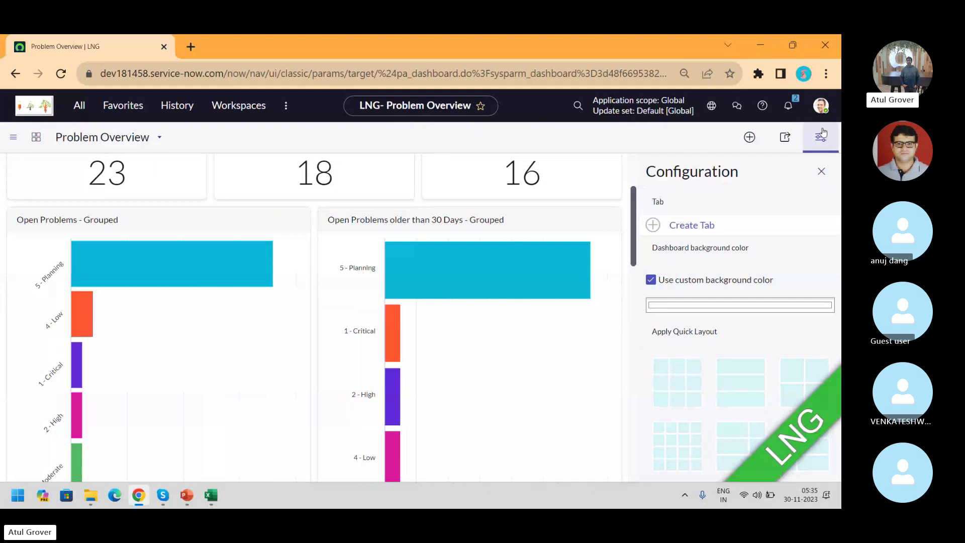
pyautogui.moveTo(563, 221)
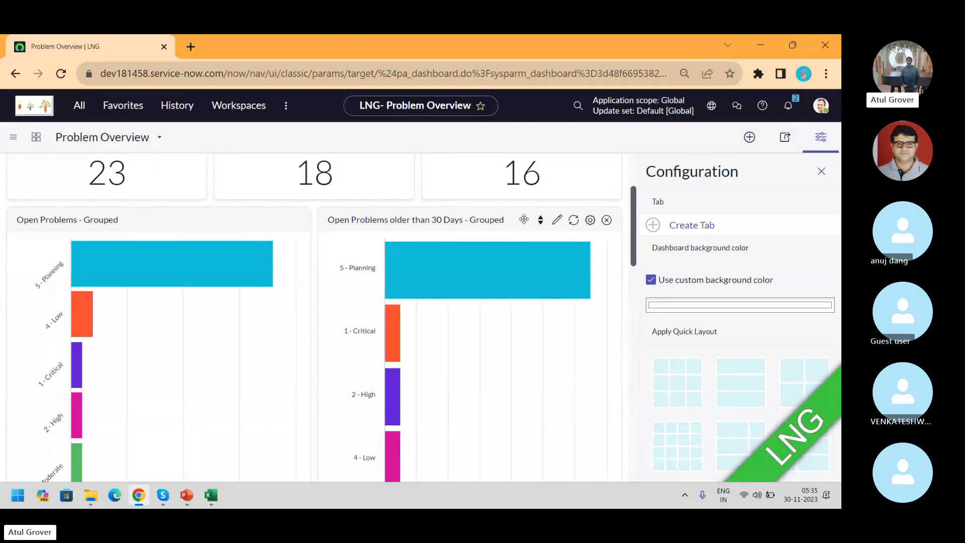
pyautogui.click(555, 223)
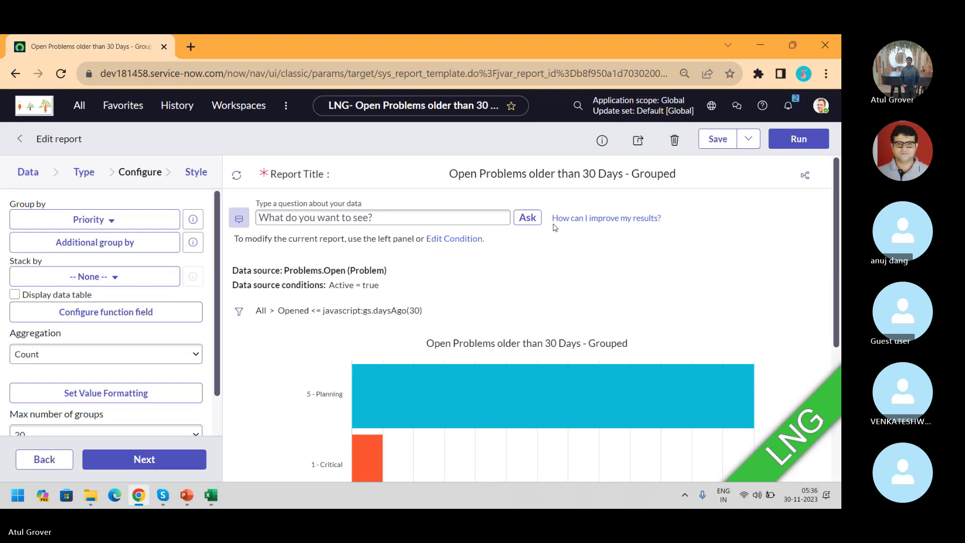
# Step: Filter the navigator for 'metrics' and open the Metrics > Definitions list
pyautogui.click(79, 107)
pyautogui.write('metrics')
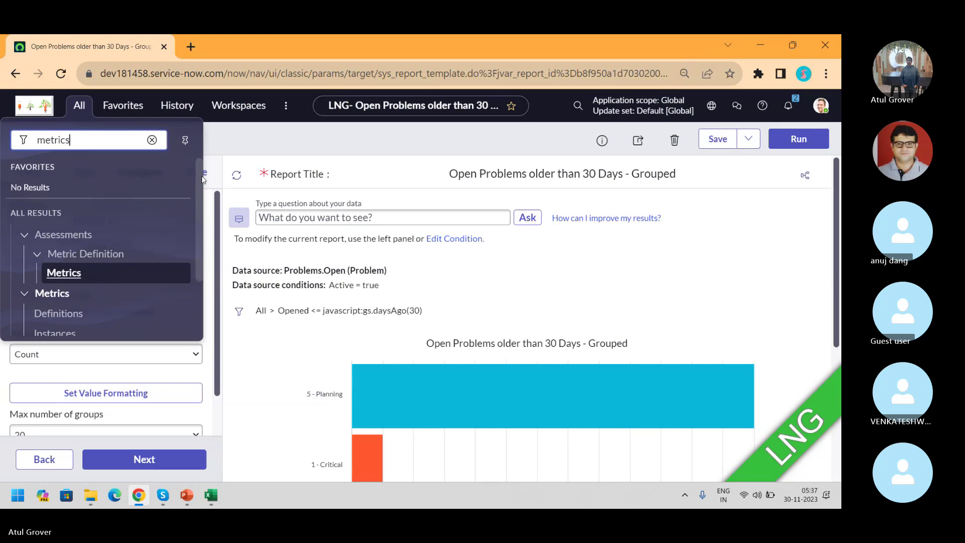
pyautogui.scroll(-3, 113, 242)
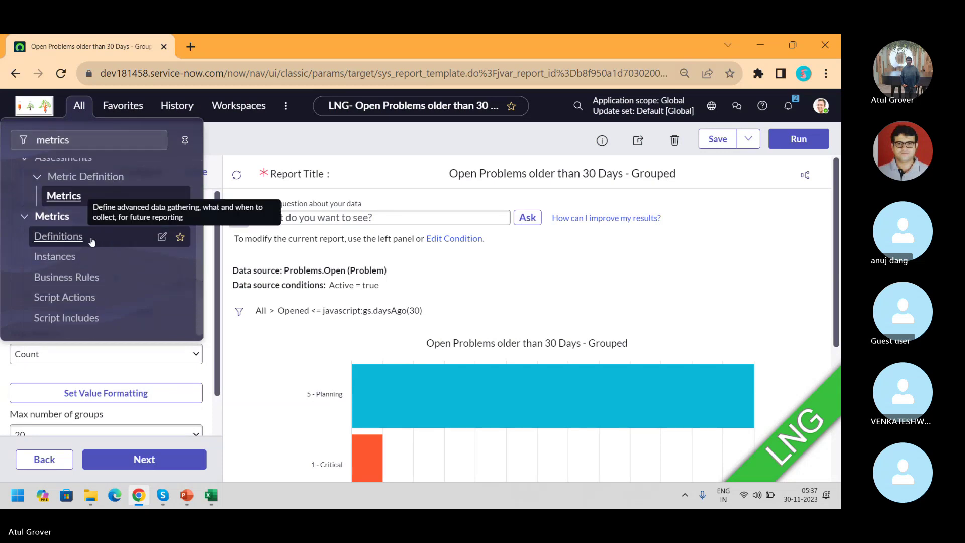
pyautogui.click(112, 242)
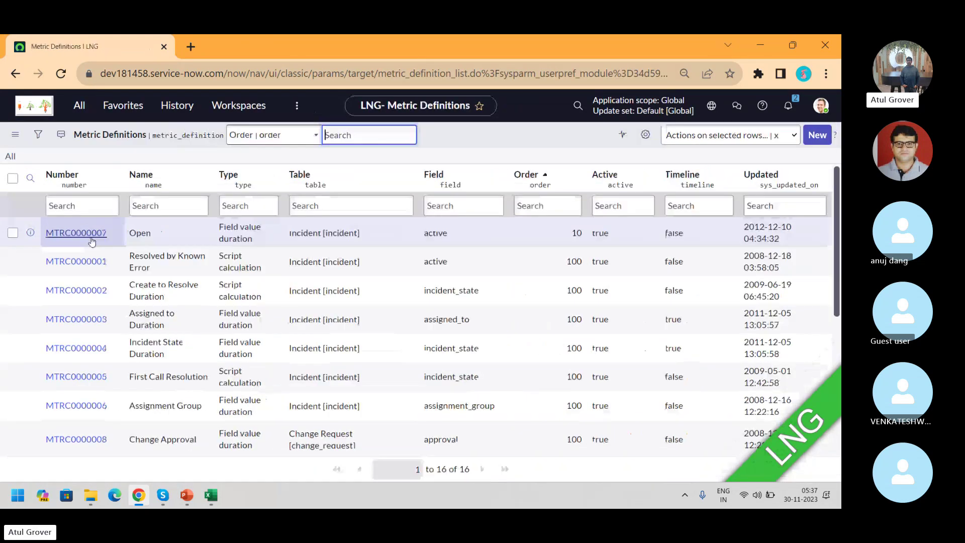
# Step: Filter the Table column by '*problem' and open Problem - Create to Resolve Duration
pyautogui.click(317, 205)
pyautogui.write('*problem')
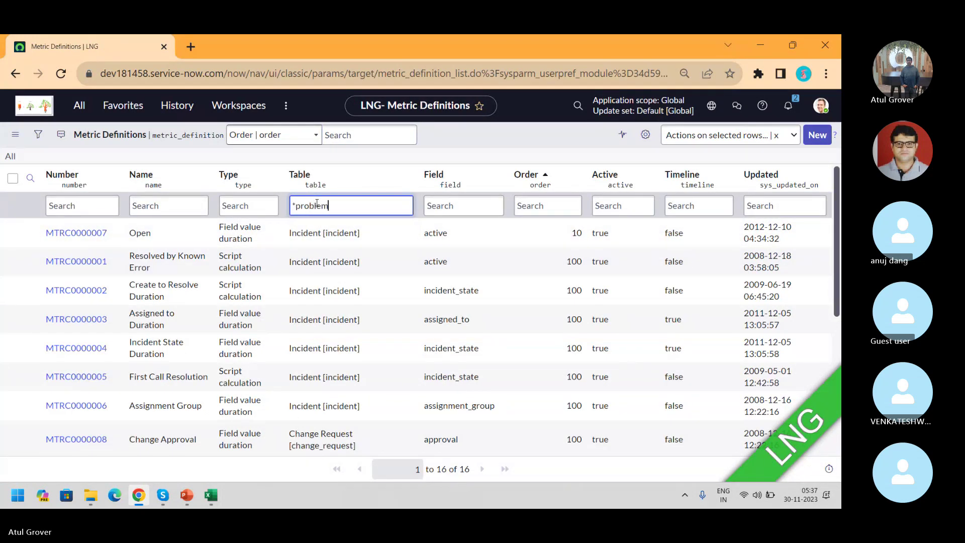
pyautogui.press('Return')
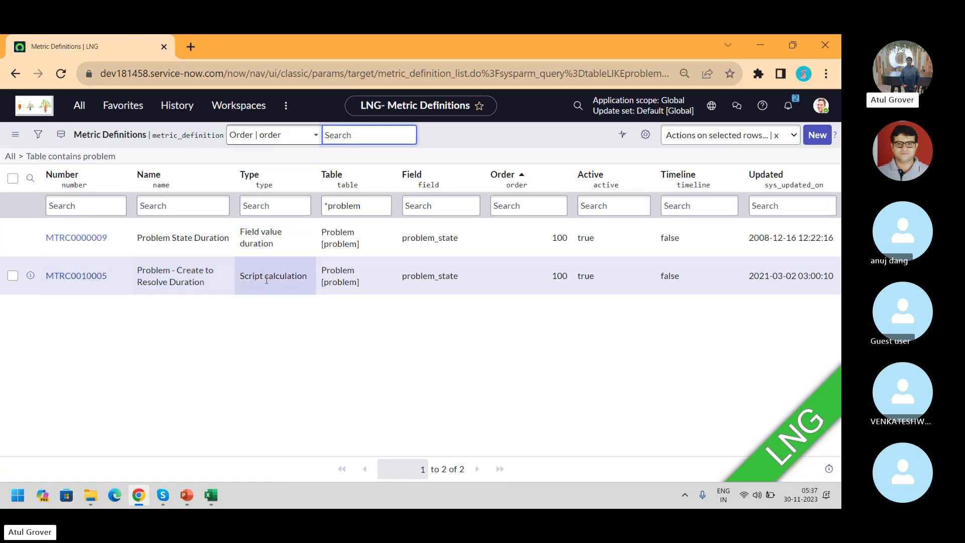
pyautogui.click(94, 281)
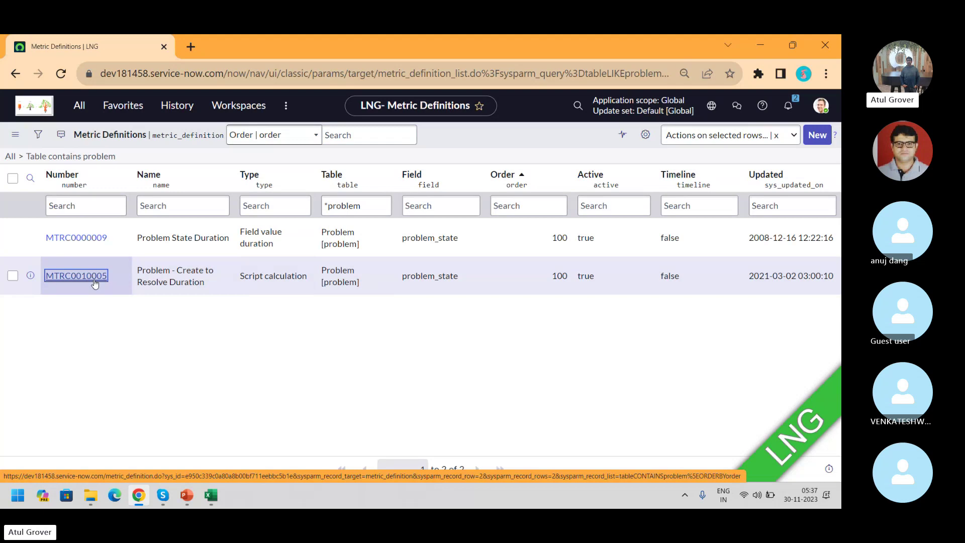
pyautogui.click(94, 284)
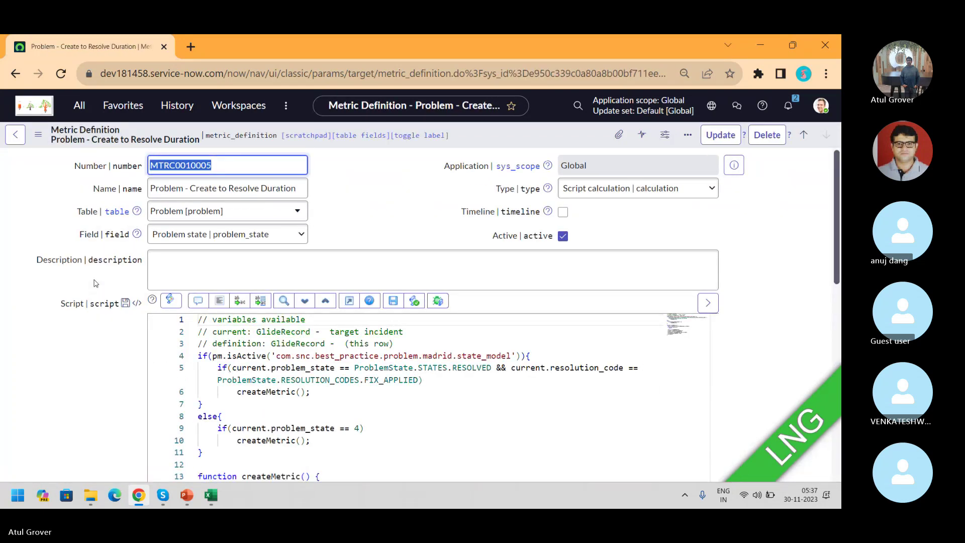
pyautogui.click(691, 190)
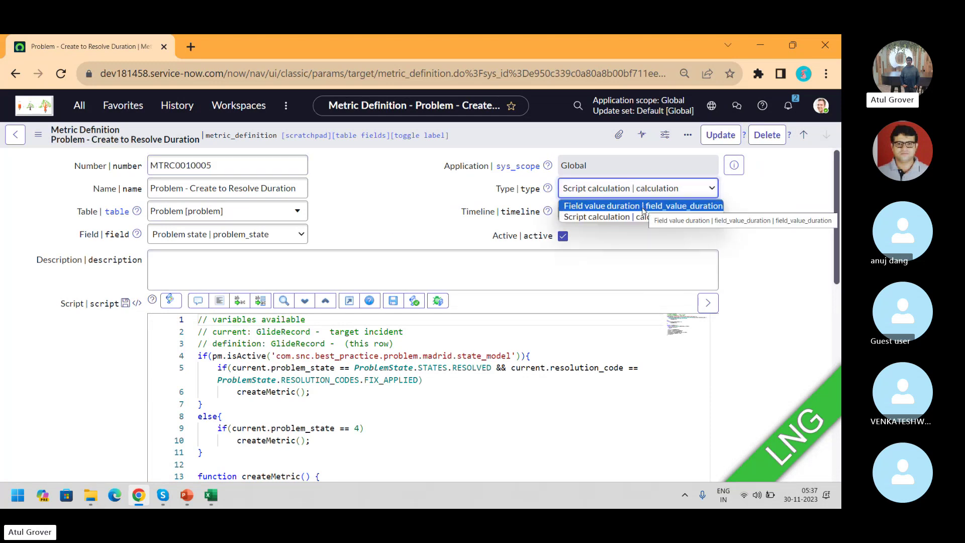
pyautogui.click(754, 225)
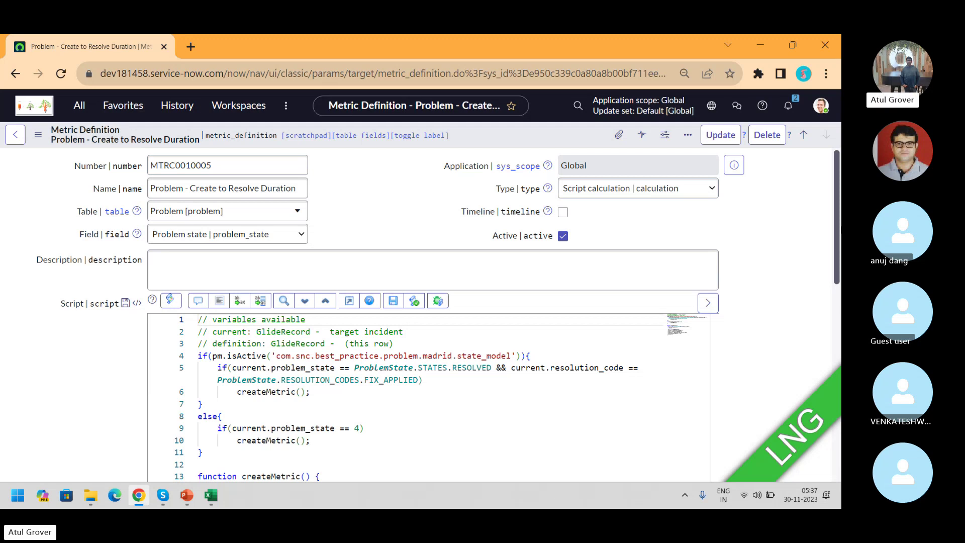
# Step: Scroll down to the Metrics related list showing eight Create to Resolve Duration instances
pyautogui.moveTo(839, 200); pyautogui.dragTo(828, 402)
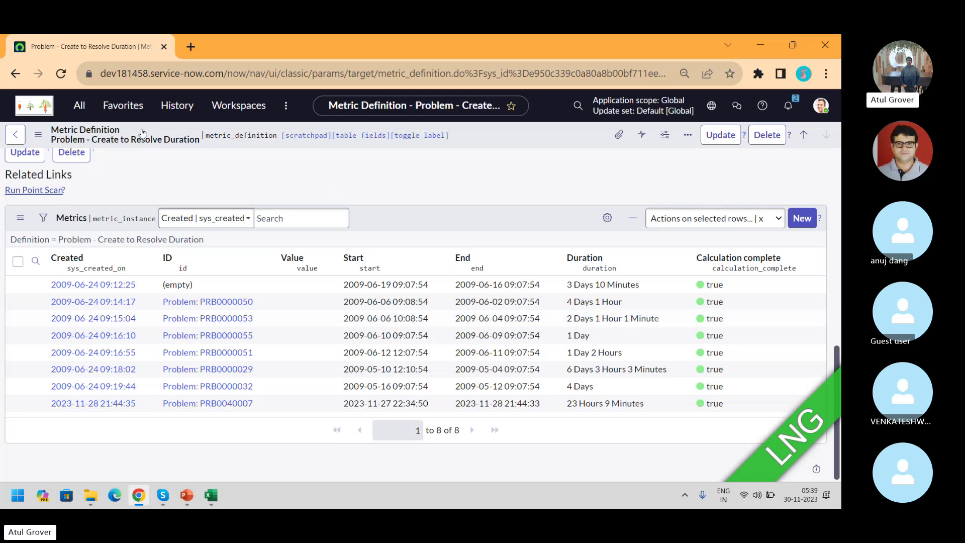
# Step: Search the navigator for 'database views' and open the Database Views list
pyautogui.click(81, 104)
pyautogui.write('d')
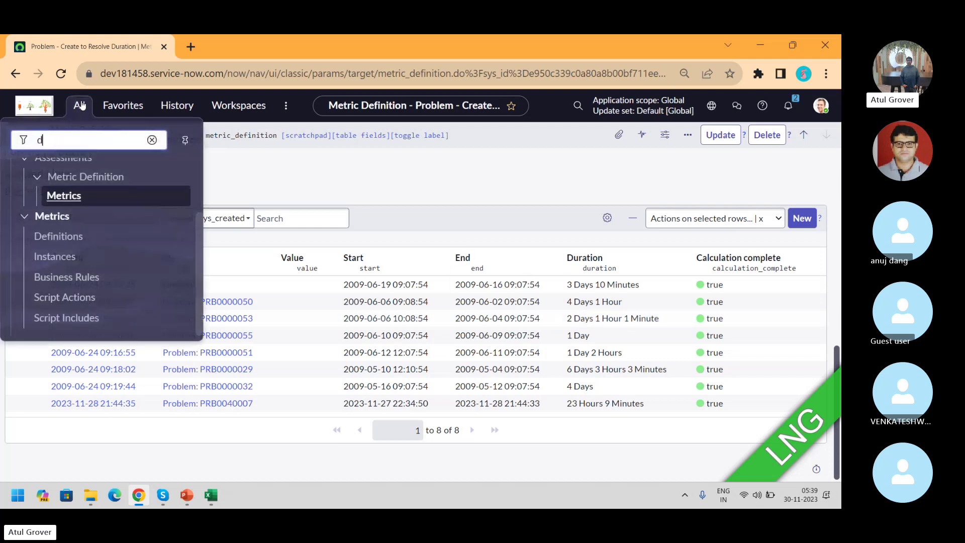
pyautogui.write('atabase')
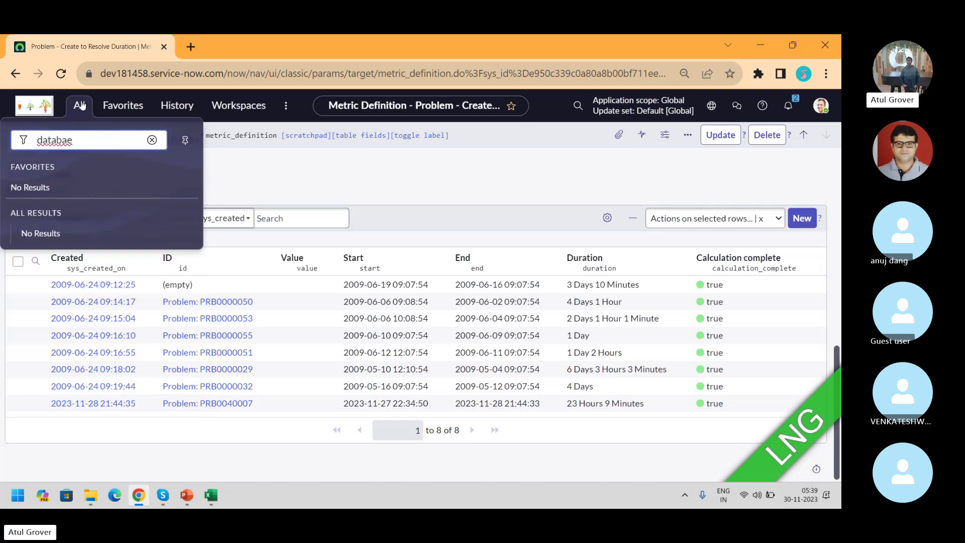
pyautogui.press('BackSpace')
pyautogui.press('BackSpace')
pyautogui.press('BackSpace')
pyautogui.write('ase vi')
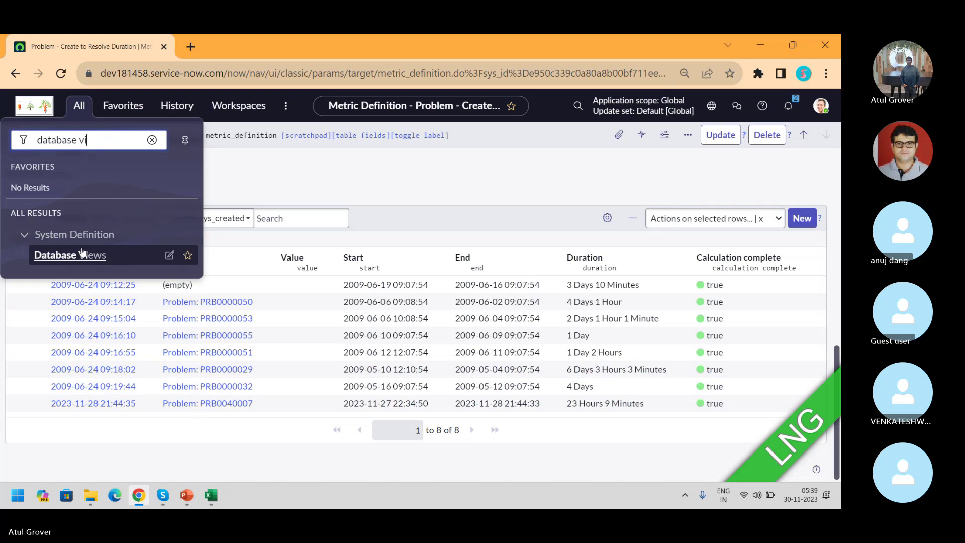
pyautogui.click(75, 255)
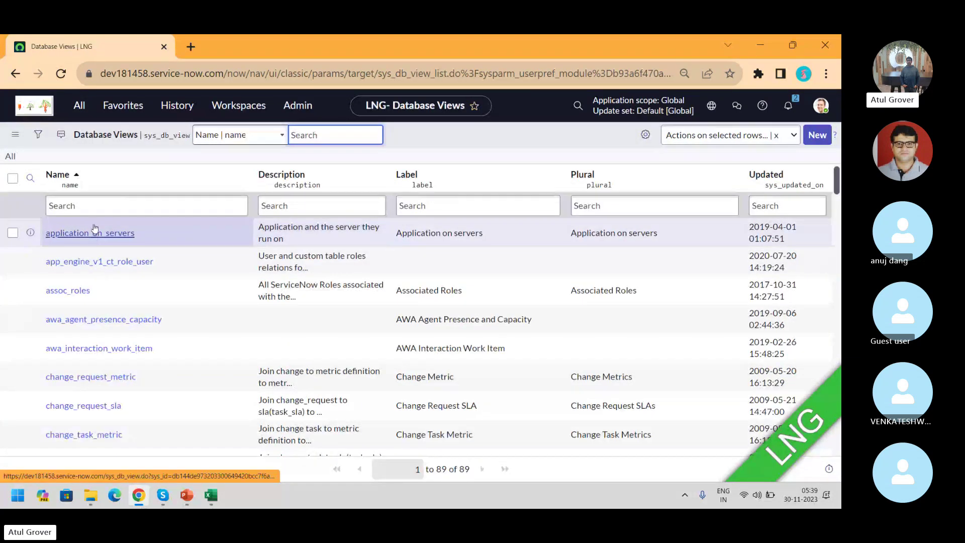
# Step: Filter the Database Views Name column by '*problem'
pyautogui.click(99, 206)
pyautogui.write('*problem')
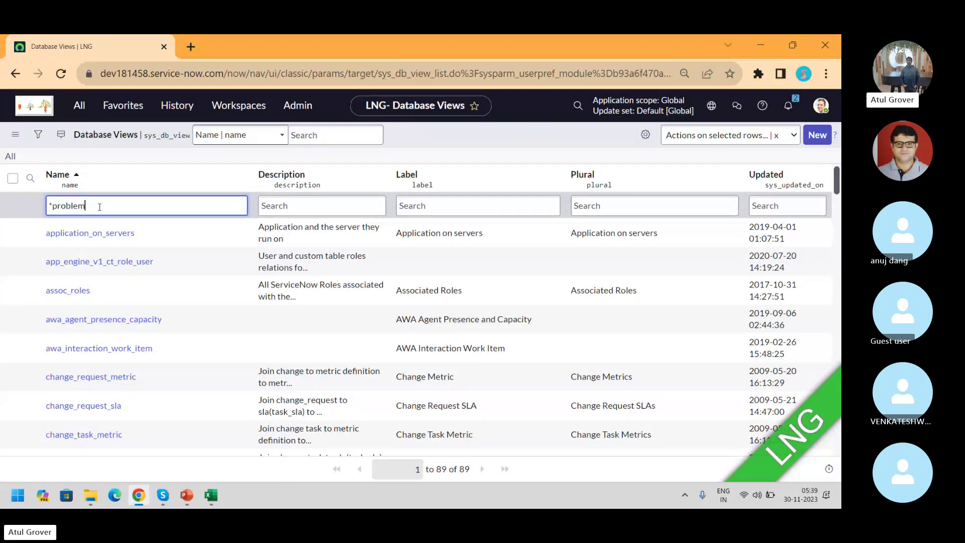
pyautogui.press('Return')
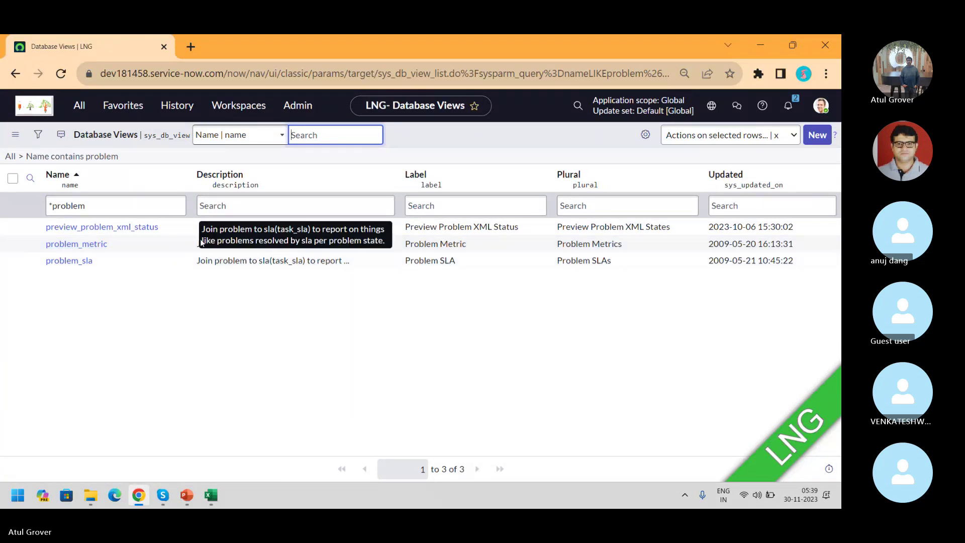
# Step: Open the problem_metric database view to review its metric and problem table joins
pyautogui.click(95, 249)
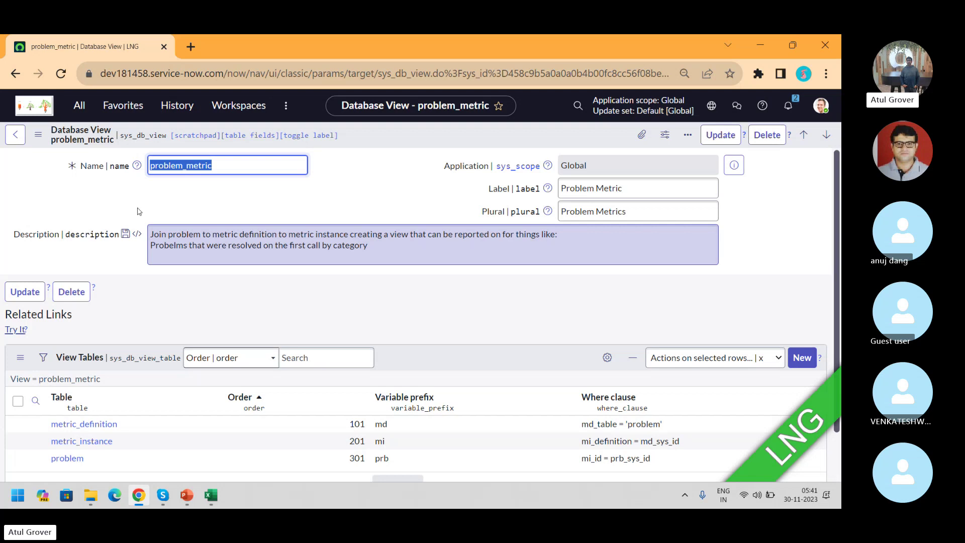
# Step: Filter the navigator for 'report' and open Reports > View / Run
pyautogui.click(72, 109)
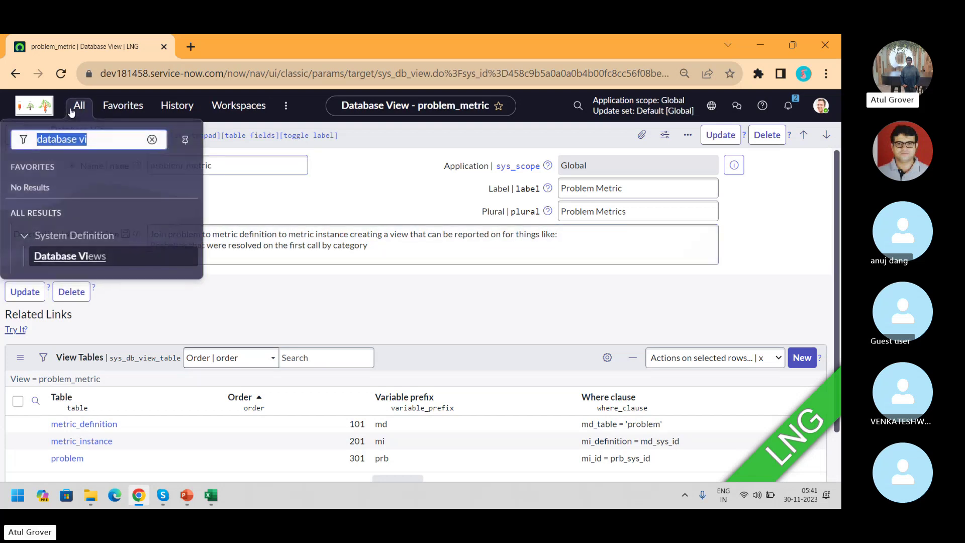
pyautogui.write('report')
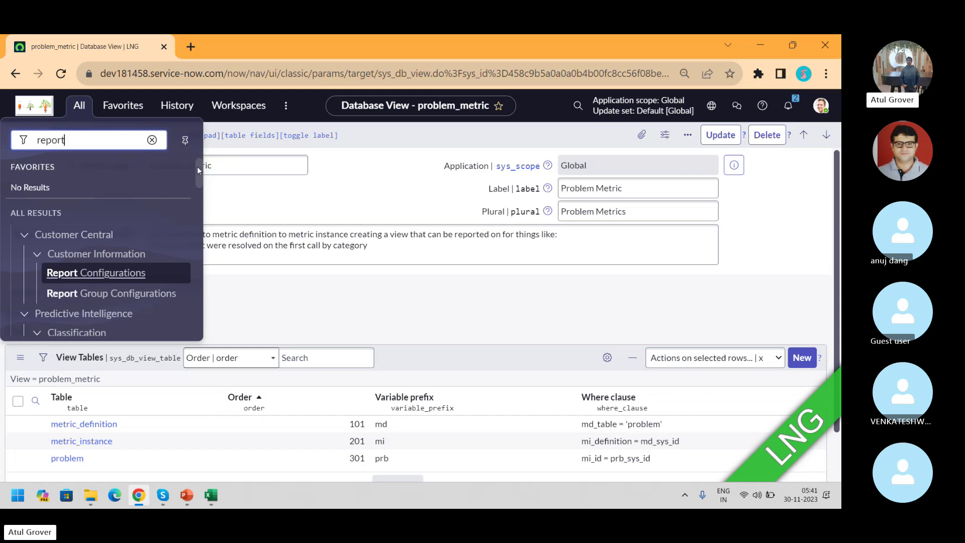
pyautogui.moveTo(198, 166); pyautogui.dragTo(203, 224)
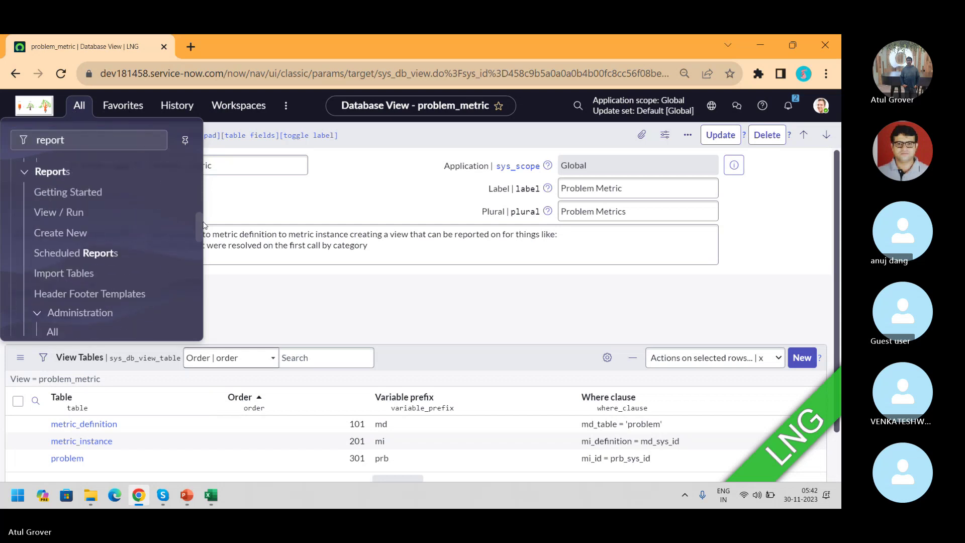
pyautogui.click(86, 216)
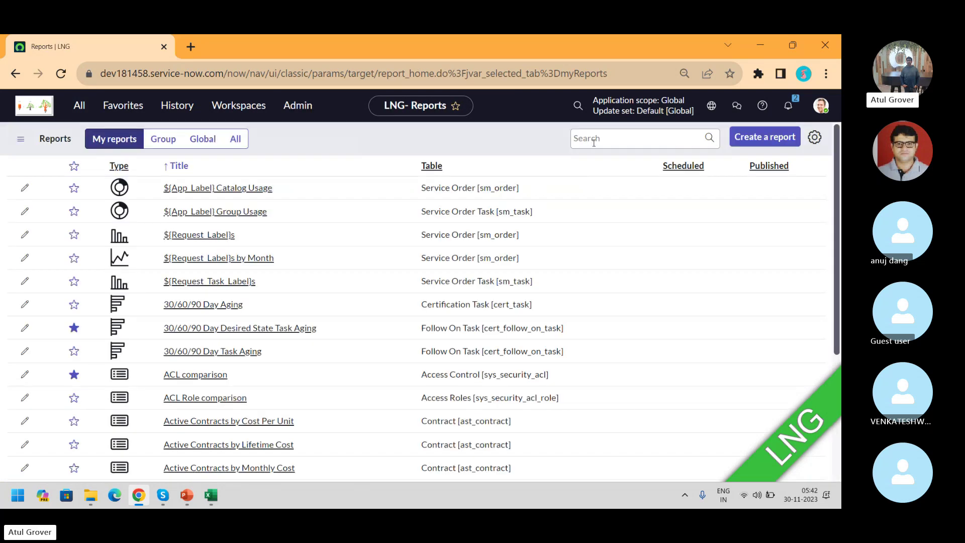
# Step: Enter 'problem' in the Reports search box
pyautogui.click(594, 142)
pyautogui.write('w')
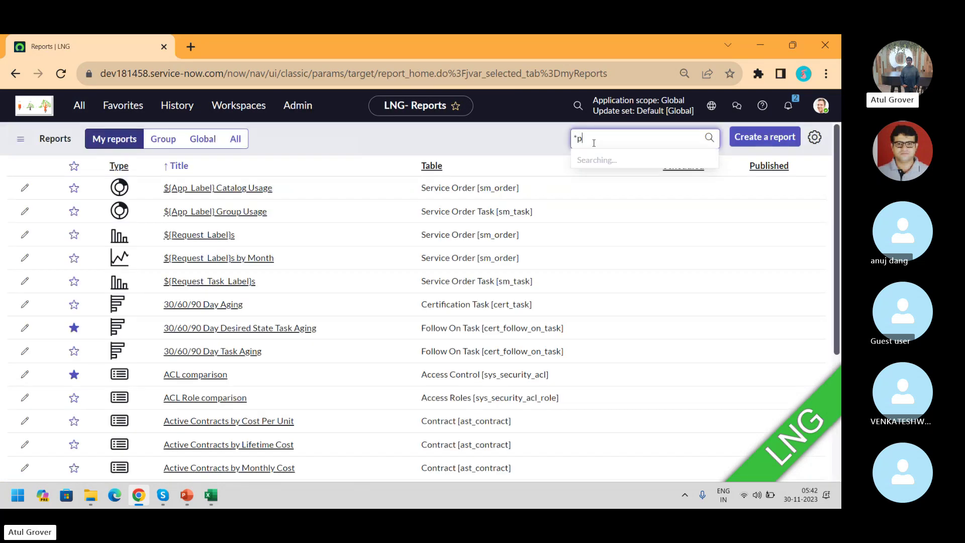
pyautogui.press('BackSpace')
pyautogui.write('problem')
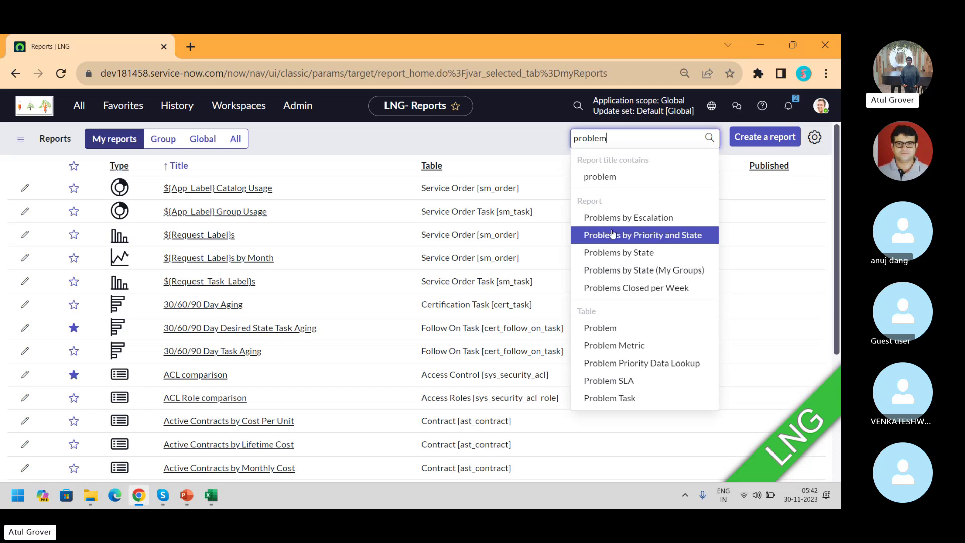
# Step: Filter reports to titles containing problem, then switch to the ITSM_Master deck at slide 29
pyautogui.click(624, 186)
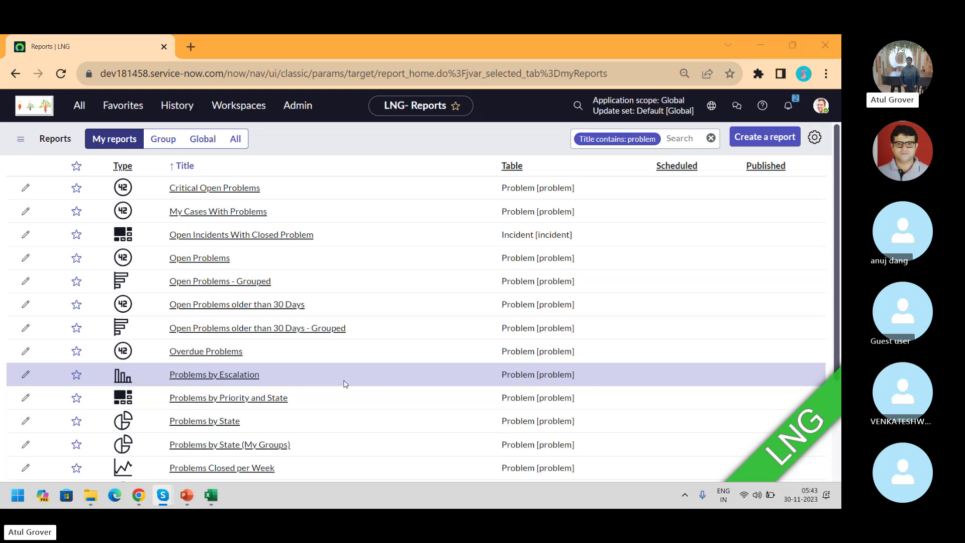
pyautogui.hotkey('alt', 'Tab')
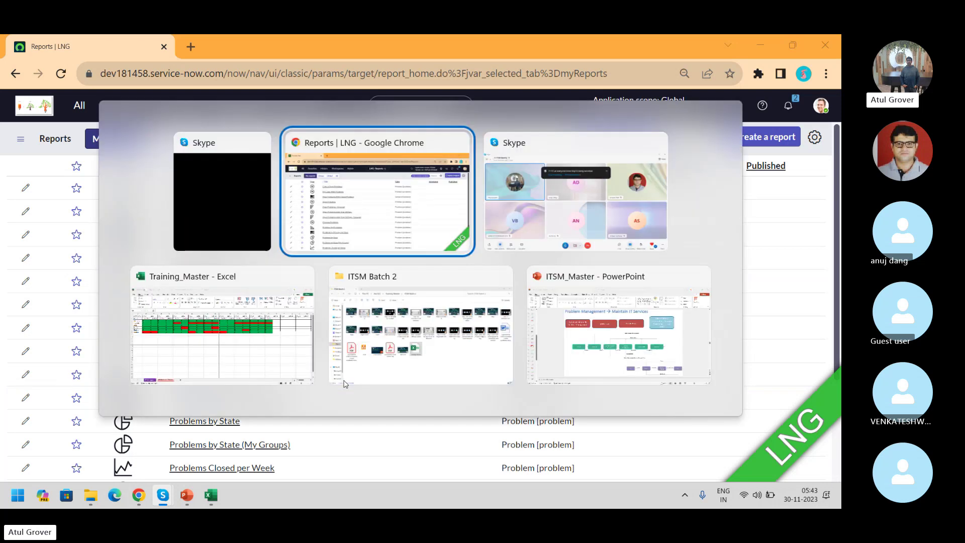
pyautogui.press('Tab')
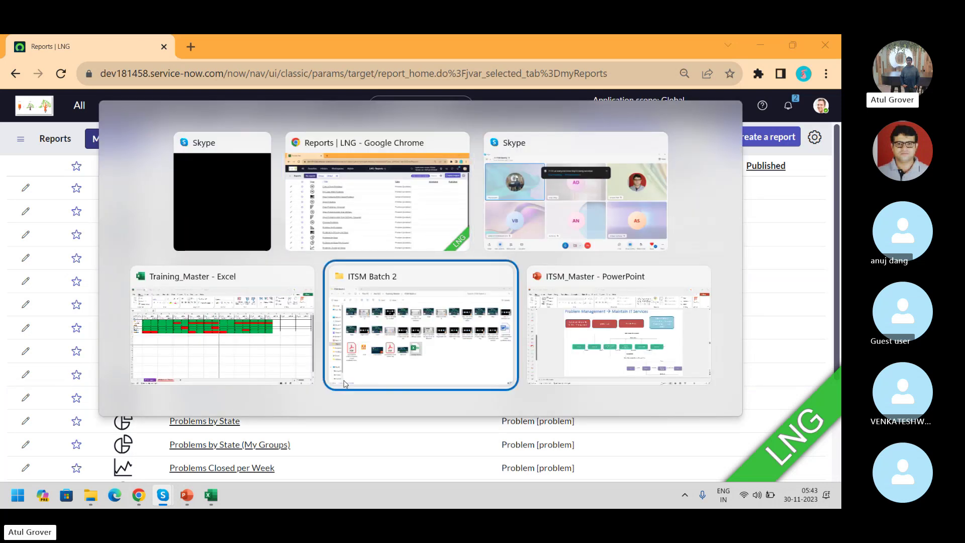
pyautogui.press('Tab')
pyautogui.press('pageup')
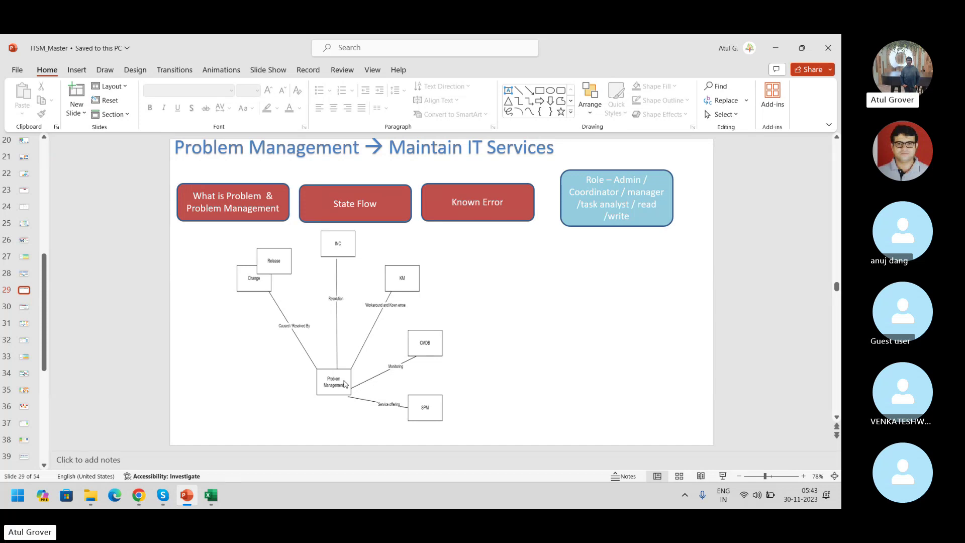
# Step: Scroll to slide 31 on Detection, Investigation and Resolution process stages
pyautogui.scroll(-1, 345, 384)
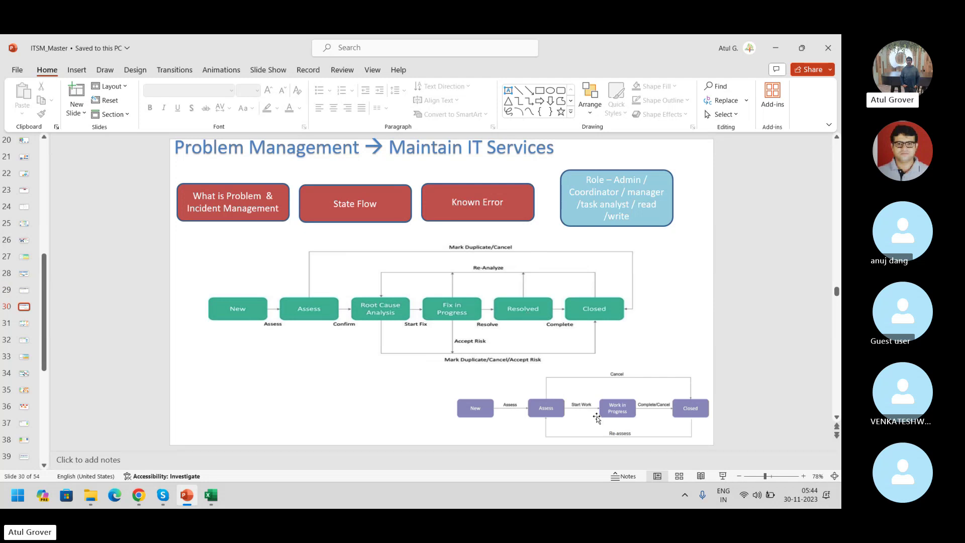
pyautogui.scroll(-1, 597, 418)
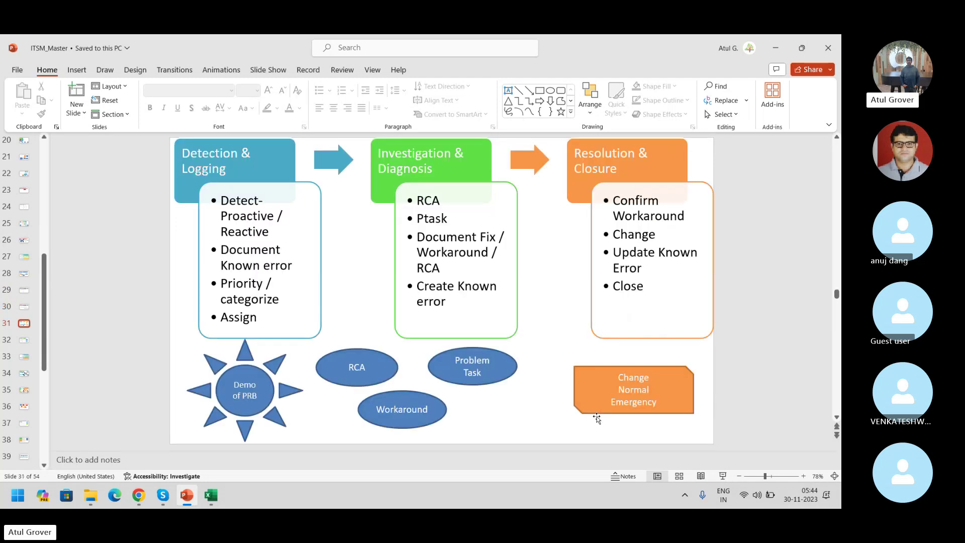
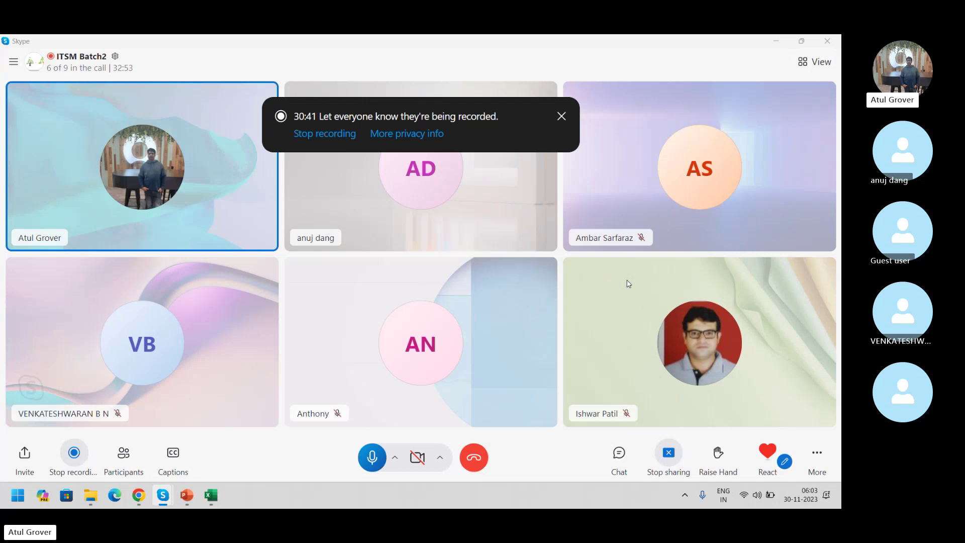
# Step: Bring Chrome with the ServiceNow My reports problem list forward, then Alt+Tab between windows
pyautogui.click(140, 498)
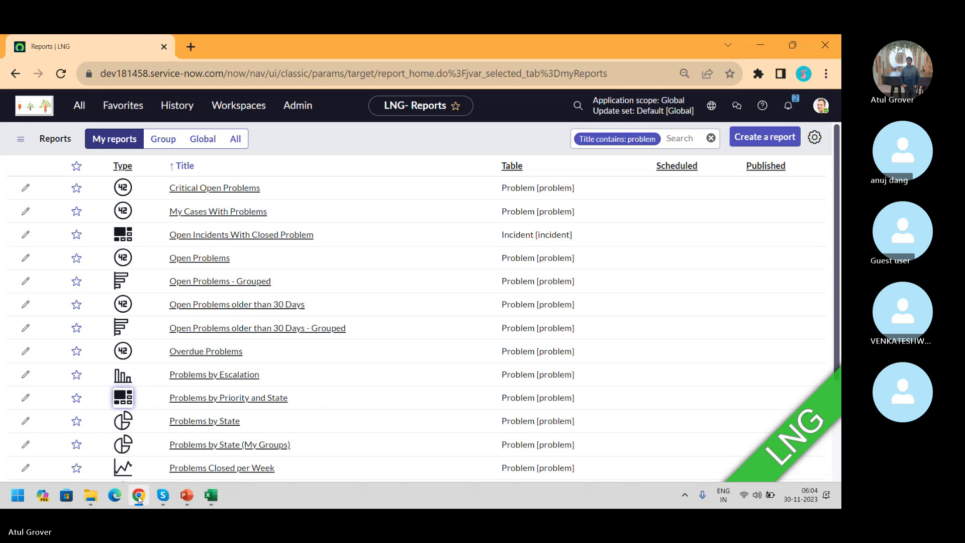
pyautogui.hotkey('alt', 'Tab')
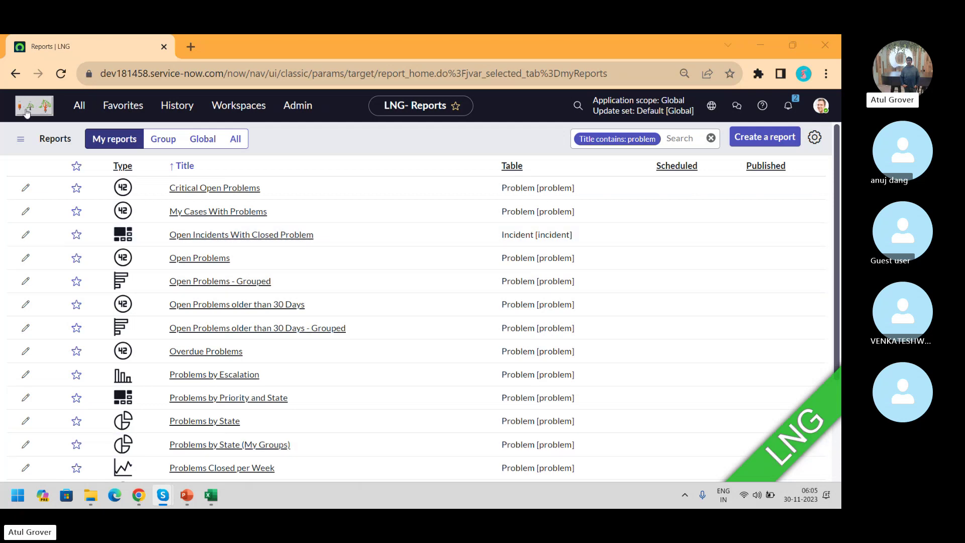
# Step: Filter the navigator for 'tables' and open System Definition > Tables
pyautogui.click(80, 105)
pyautogui.write('chnge')
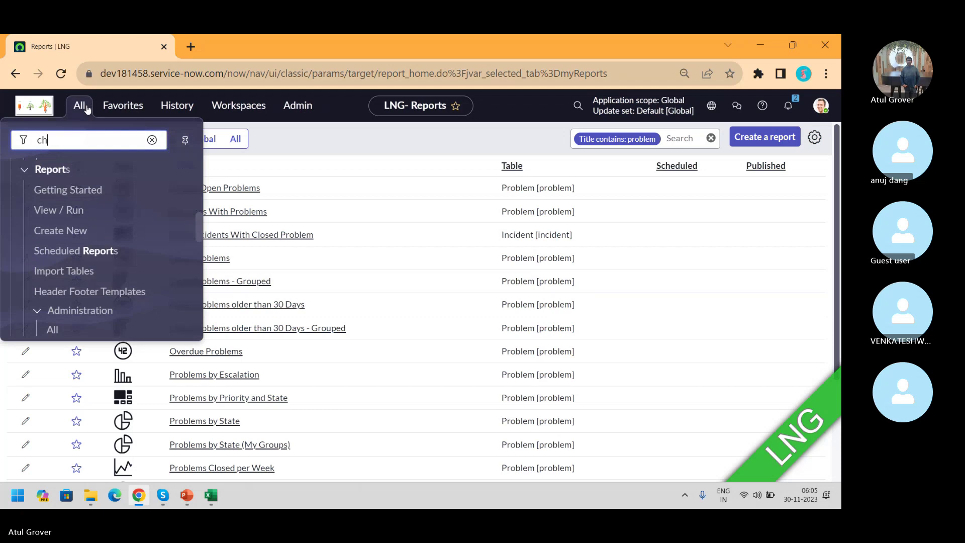
pyautogui.press('BackSpace')
pyautogui.press('BackSpace')
pyautogui.press('BackSpace')
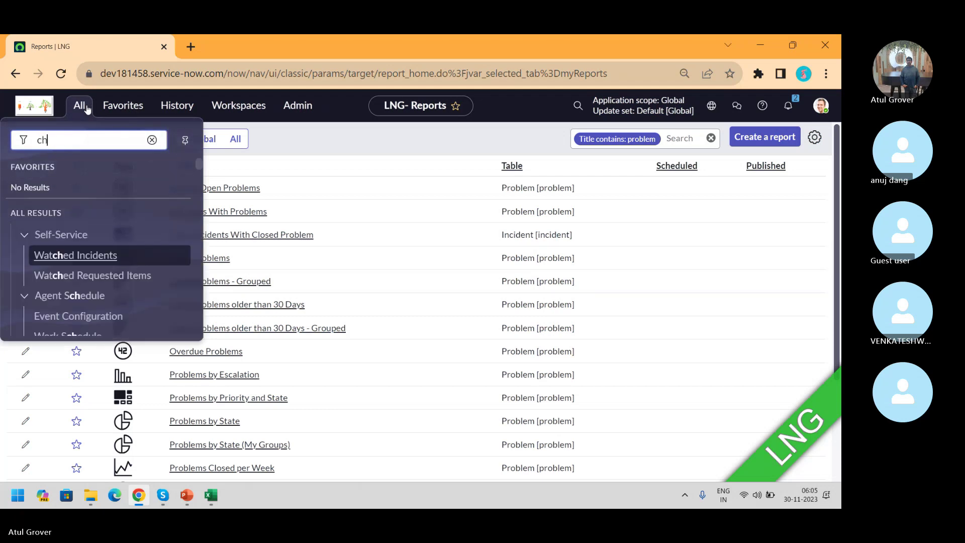
pyautogui.write('an')
pyautogui.press('BackSpace')
pyautogui.press('BackSpace')
pyautogui.press('BackSpace')
pyautogui.press('BackSpace')
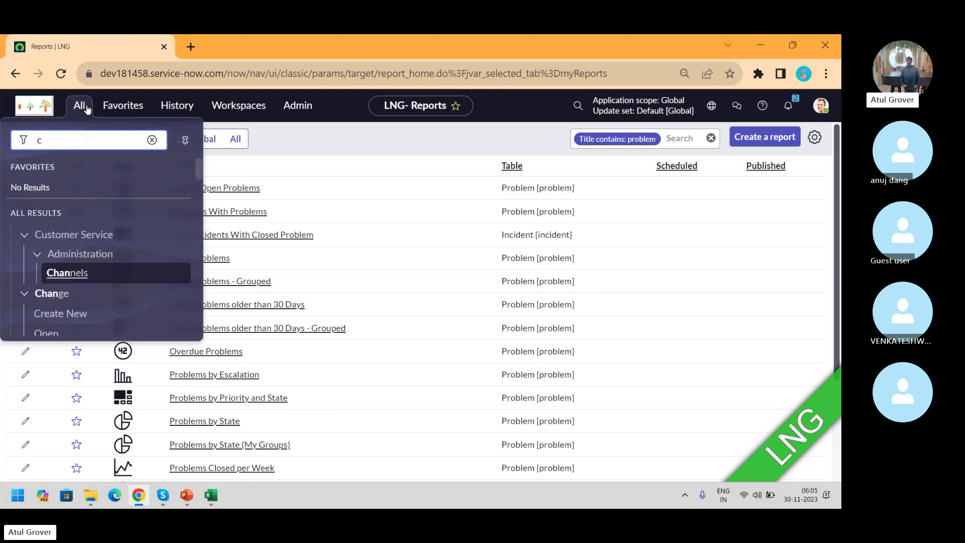
pyautogui.write('tables')
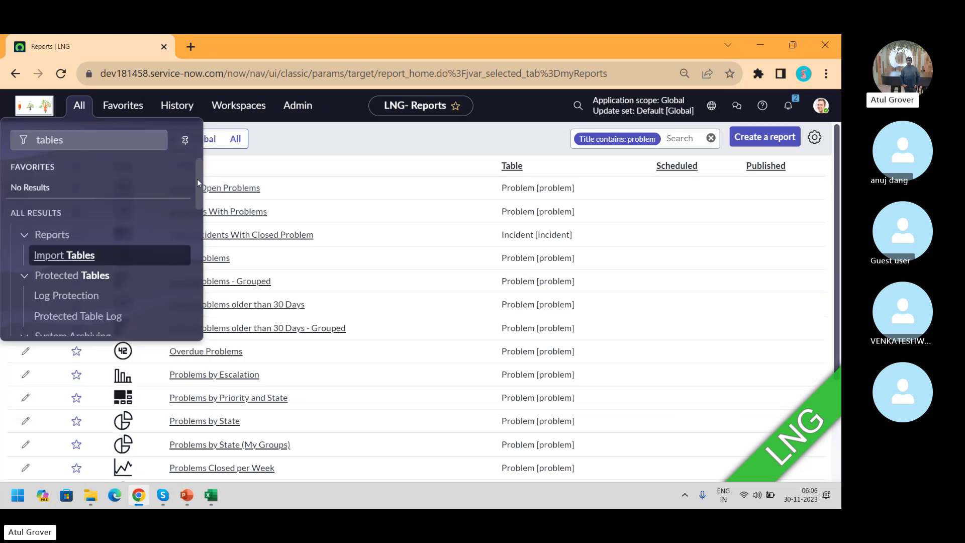
pyautogui.moveTo(197, 179); pyautogui.dragTo(196, 252)
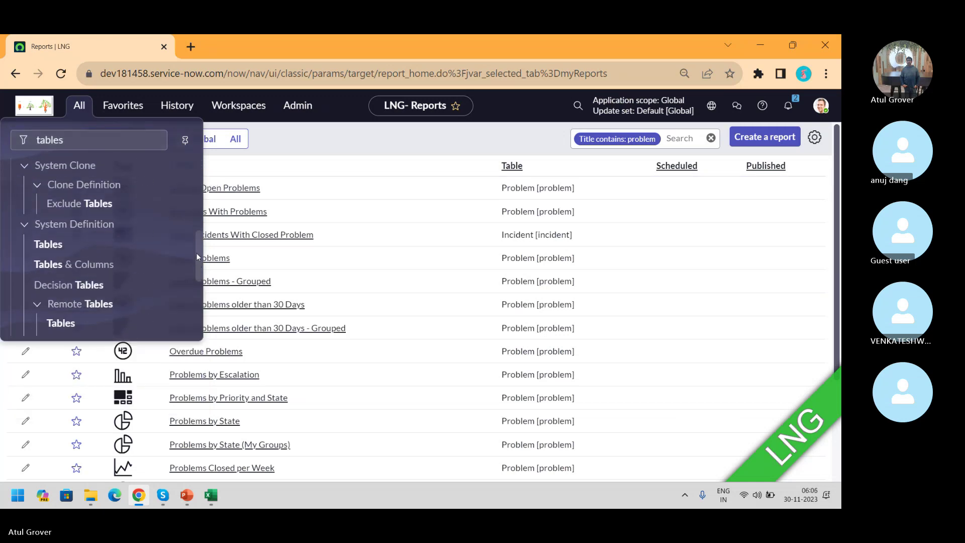
pyautogui.click(45, 240)
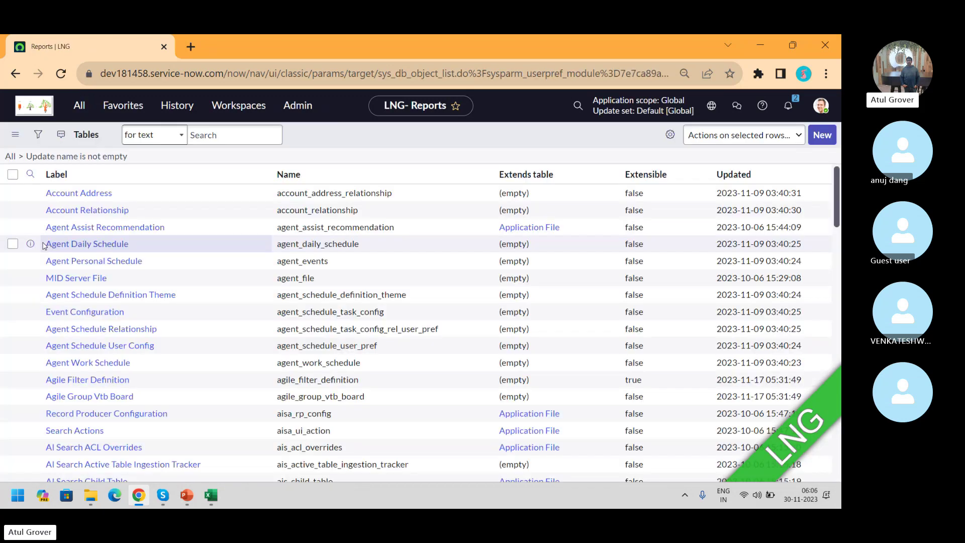
# Step: Enter 'change' as the Tables Name filter, step over to the Skype call, then return
pyautogui.click(310, 210)
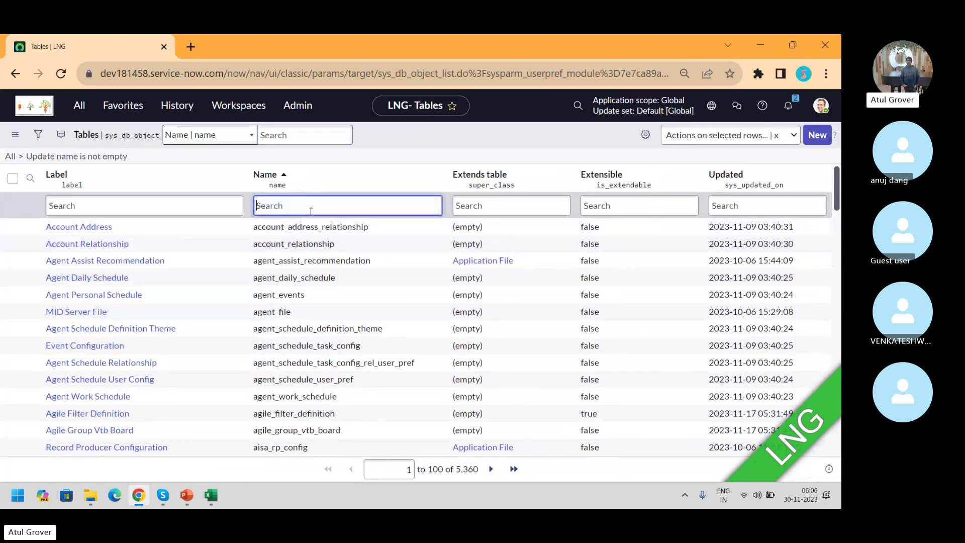
pyautogui.write('change')
pyautogui.hotkey('alt', 'Tab')
pyautogui.hotkey('alt', 'Tab')
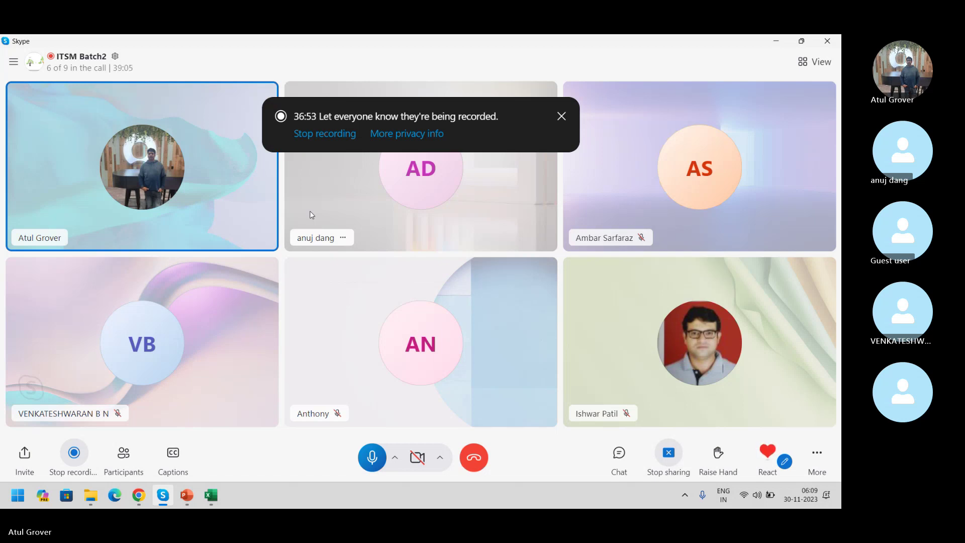
pyautogui.hotkey('alt', 'Tab')
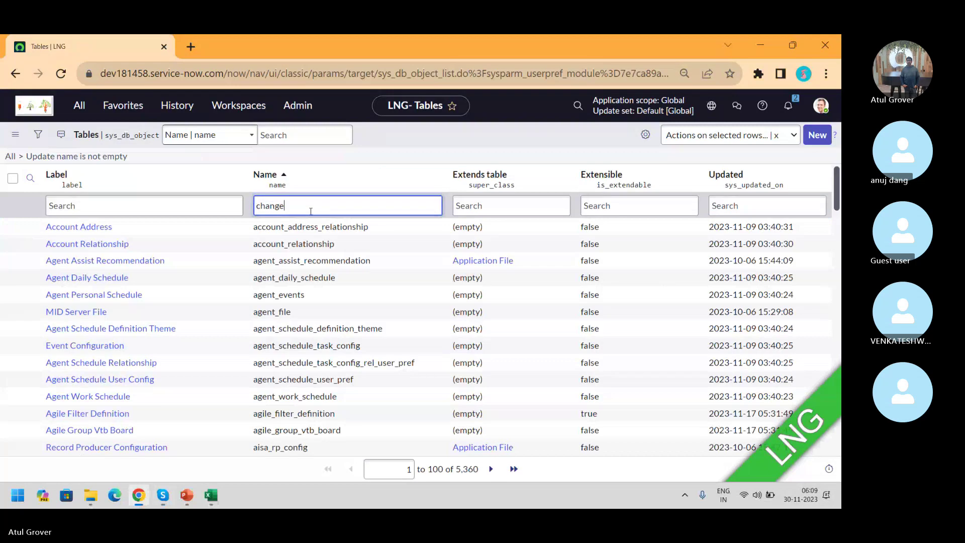
# Step: Swap the name filter for '*task' on Extends table and select the change_request name
pyautogui.press('BackSpace')
pyautogui.press('BackSpace')
pyautogui.press('BackSpace')
pyautogui.press('BackSpace')
pyautogui.press('BackSpace')
pyautogui.press('BackSpace')
pyautogui.click(493, 211)
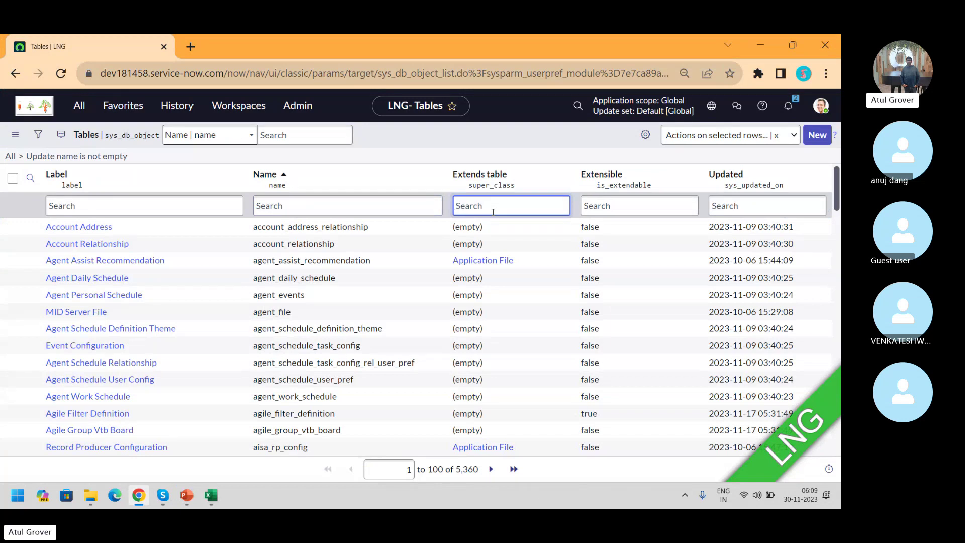
pyautogui.write('*task')
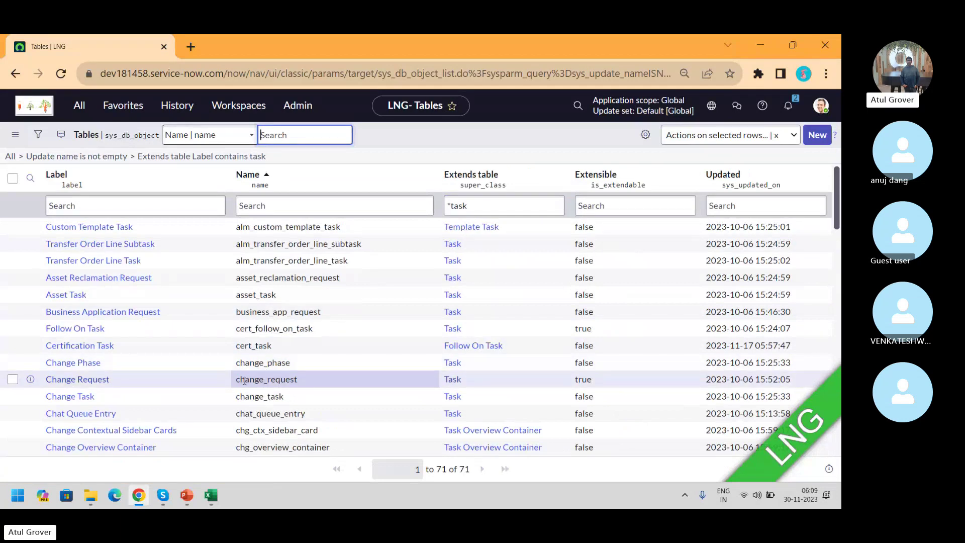
pyautogui.moveTo(235, 381); pyautogui.dragTo(304, 380)
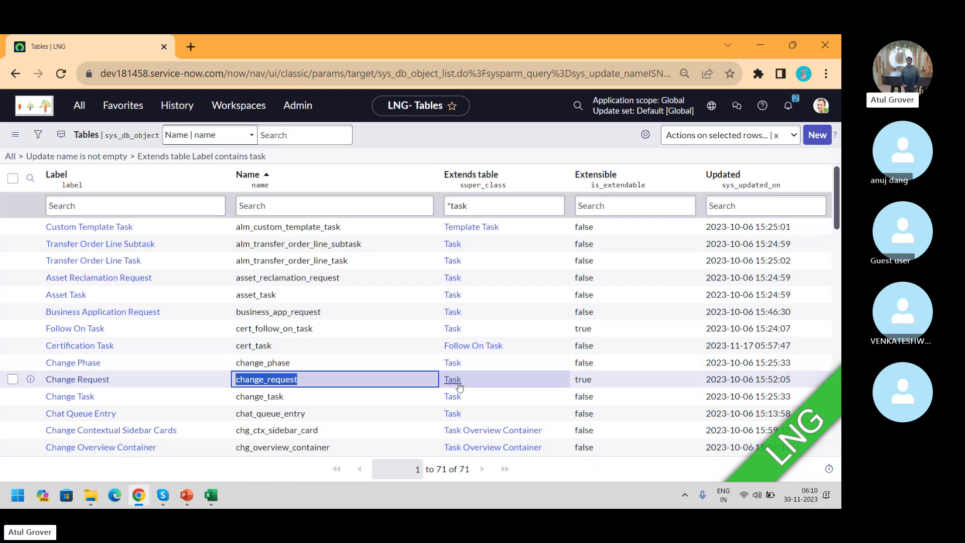
# Step: Add a '*change' Name filter, leaving 4 task-based tables
pyautogui.click(278, 207)
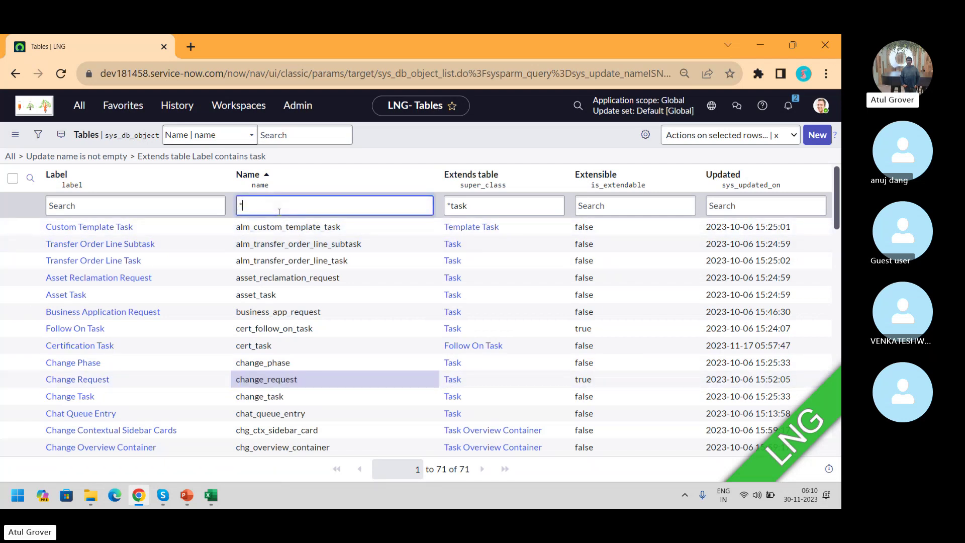
pyautogui.write('*change')
pyautogui.press('Return')
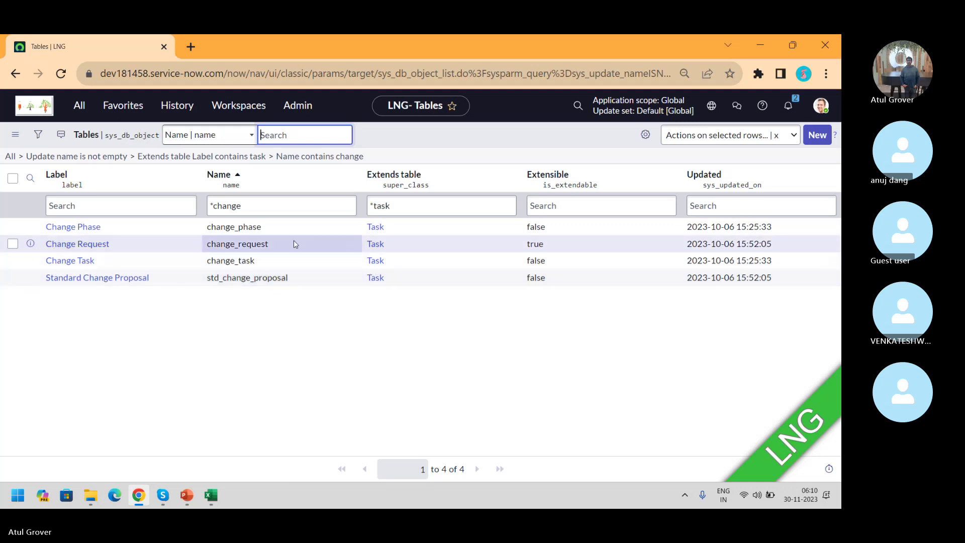
# Step: Open the Change Request table record and go to its schema map from Related Links
pyautogui.click(91, 252)
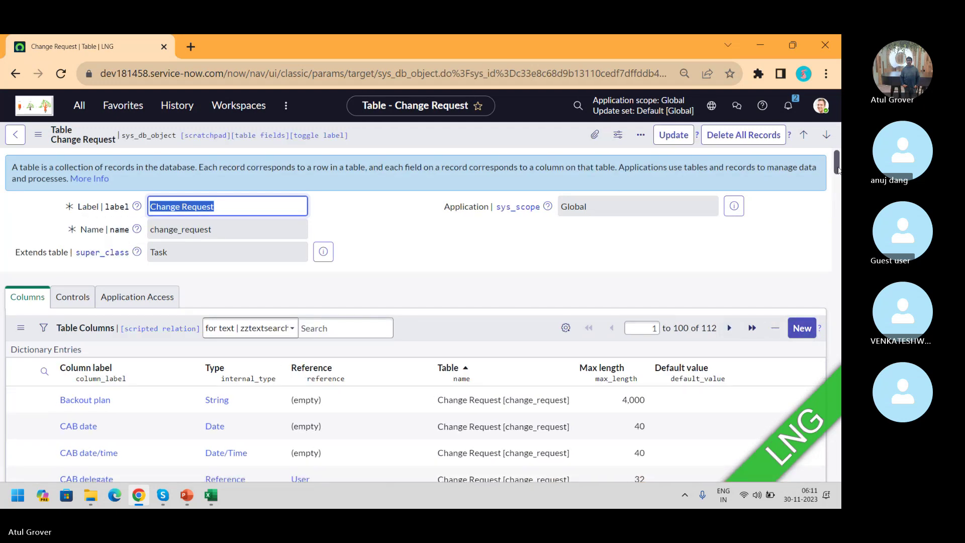
pyautogui.moveTo(837, 163); pyautogui.dragTo(830, 403)
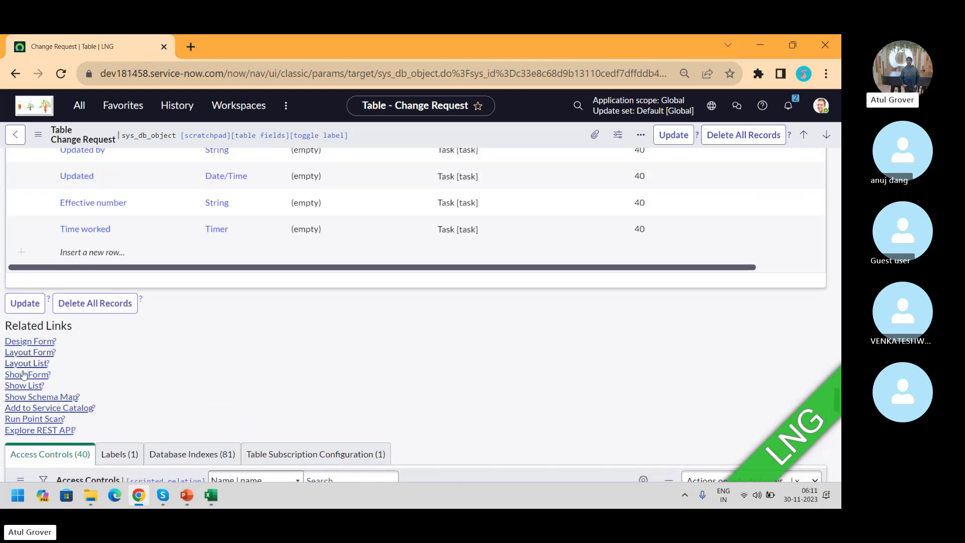
pyautogui.click(28, 399)
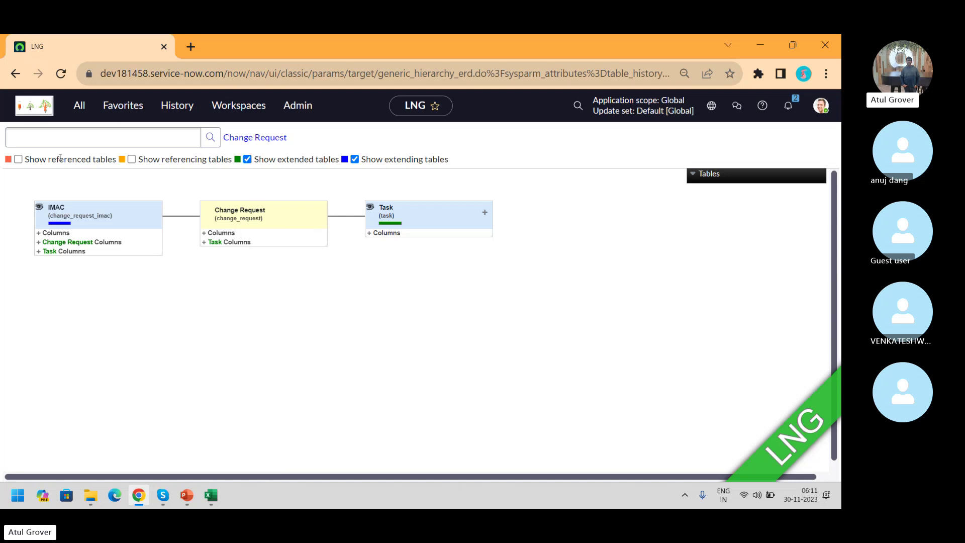
# Step: Tick Show referenced tables and Show referencing tables on the Change Request schema map
pyautogui.click(18, 160)
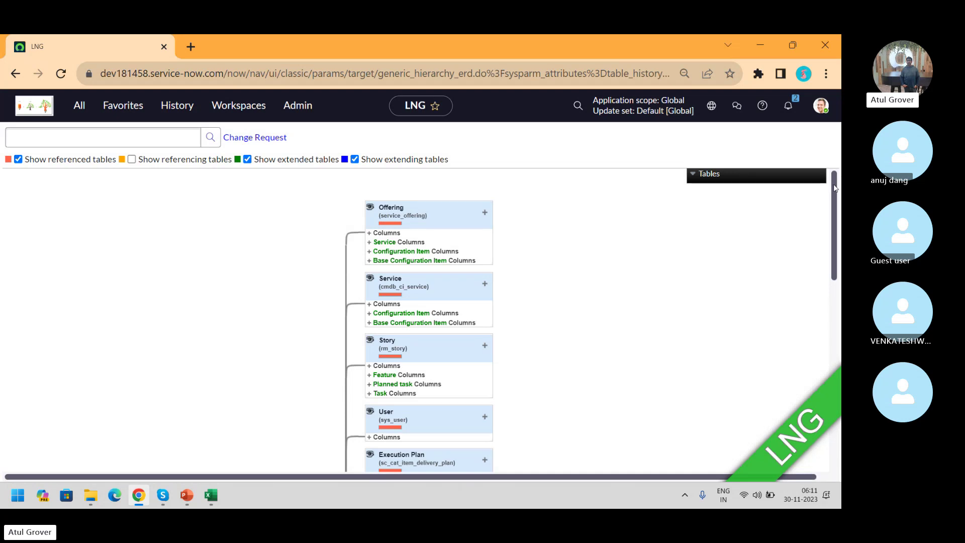
pyautogui.moveTo(834, 189); pyautogui.dragTo(832, 284)
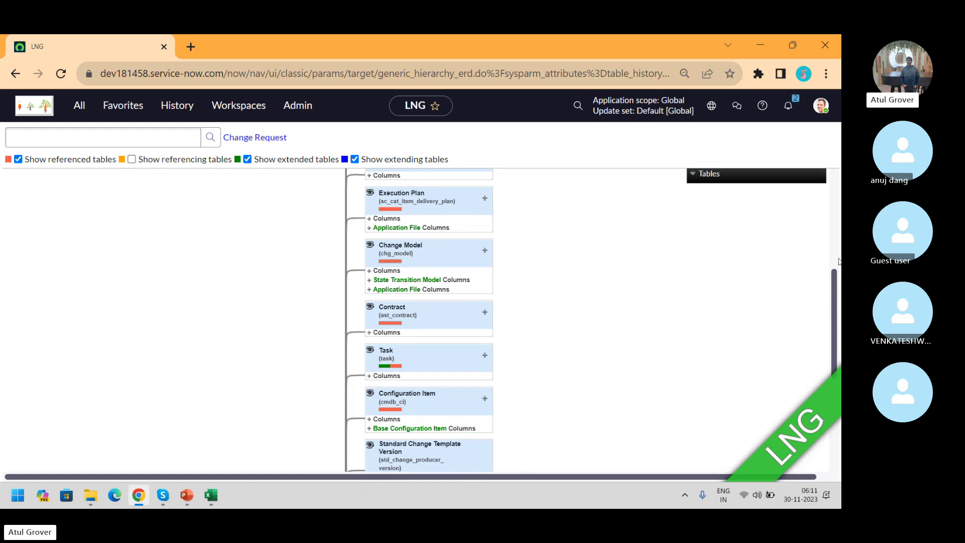
pyautogui.moveTo(831, 283); pyautogui.dragTo(829, 317)
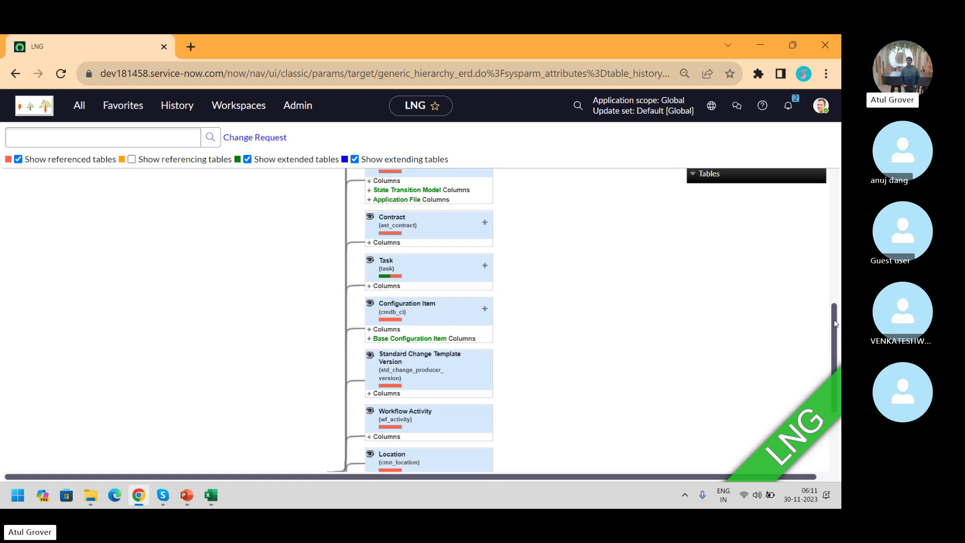
pyautogui.moveTo(835, 323); pyautogui.dragTo(832, 397)
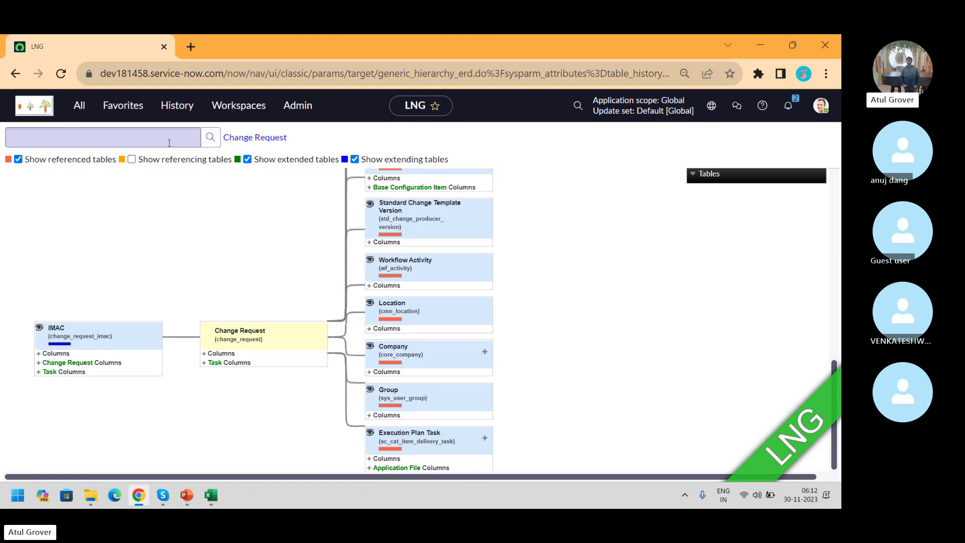
pyautogui.click(132, 160)
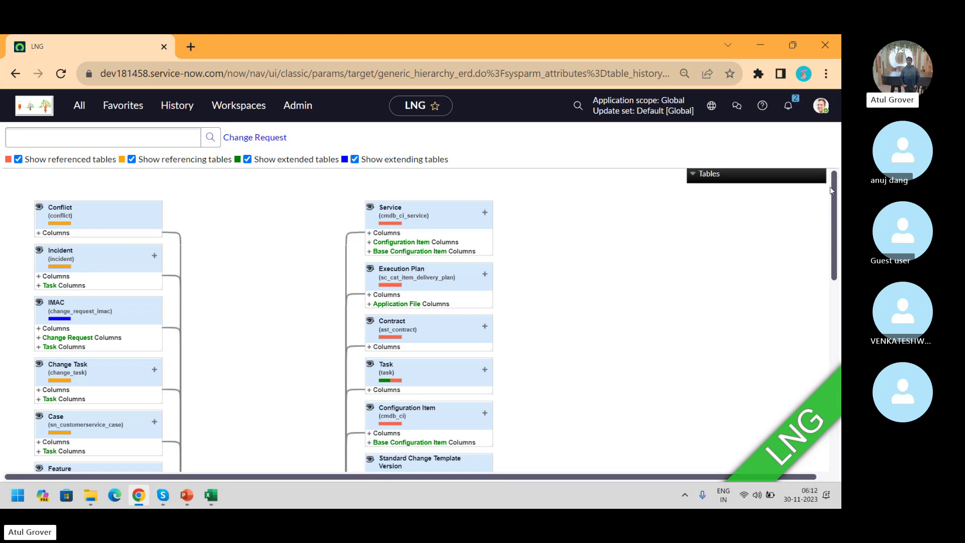
pyautogui.moveTo(834, 192); pyautogui.dragTo(826, 280)
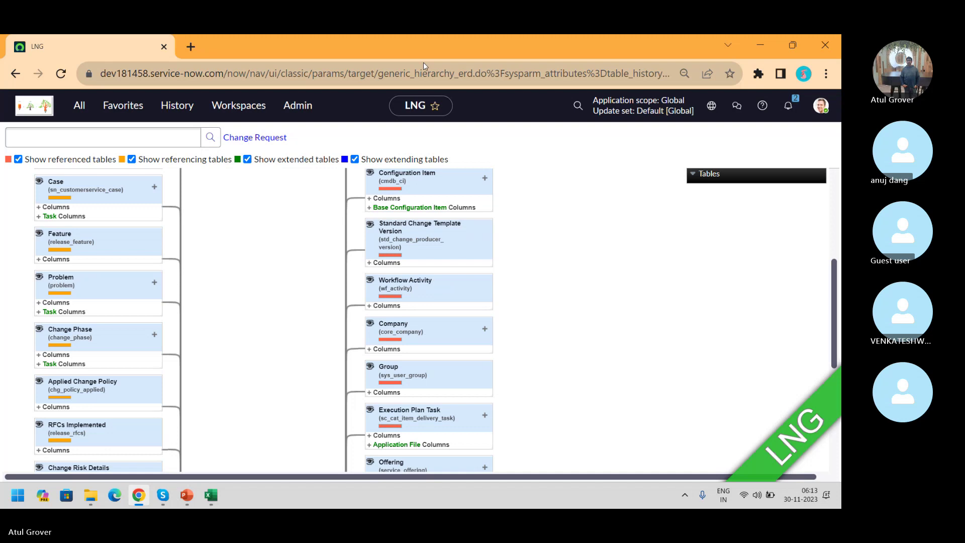
# Step: Switch from ServiceNow to the ITSM_Master deck and advance to slide 34 on change roles
pyautogui.click(85, 113)
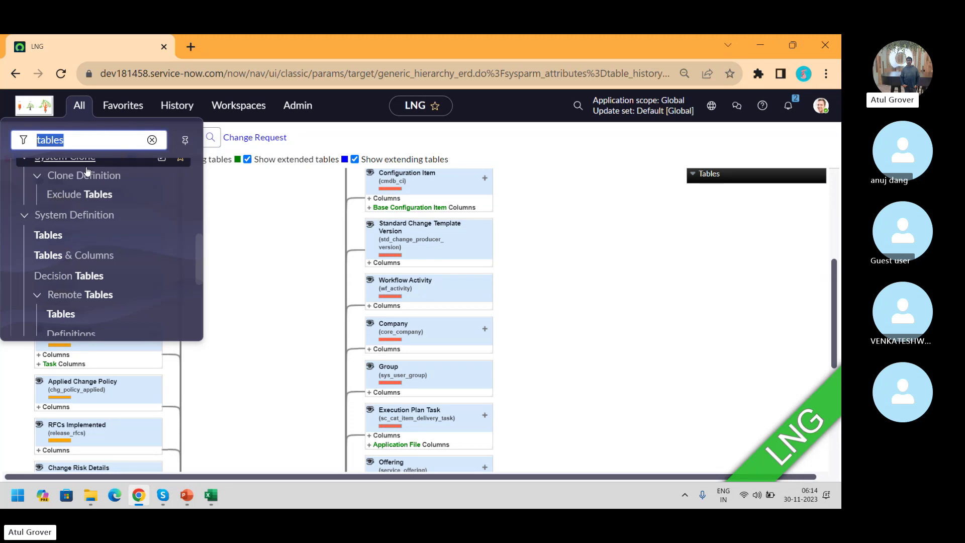
pyautogui.hotkey('alt', 'Tab')
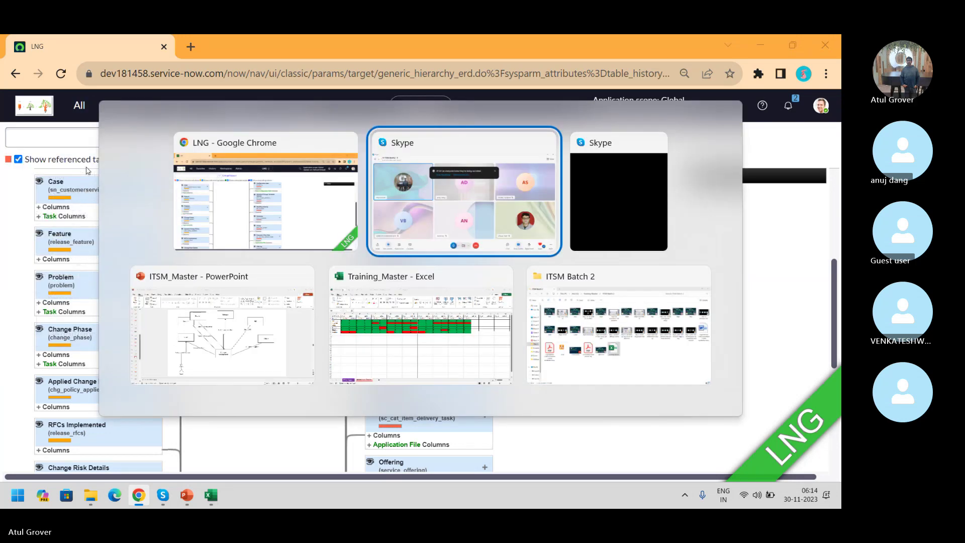
pyautogui.hotkey('alt', 'Down')
pyautogui.hotkey('alt', 'Left')
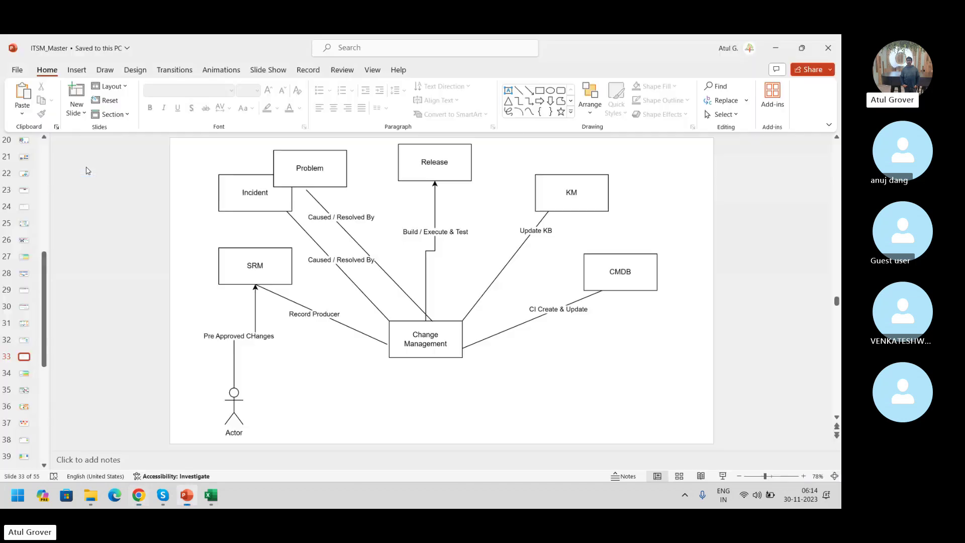
pyautogui.press('pagedown')
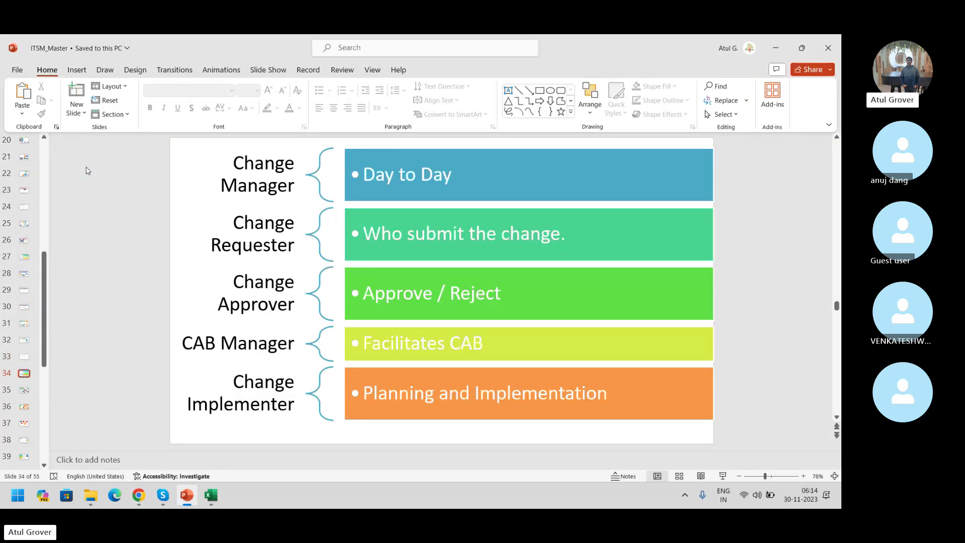
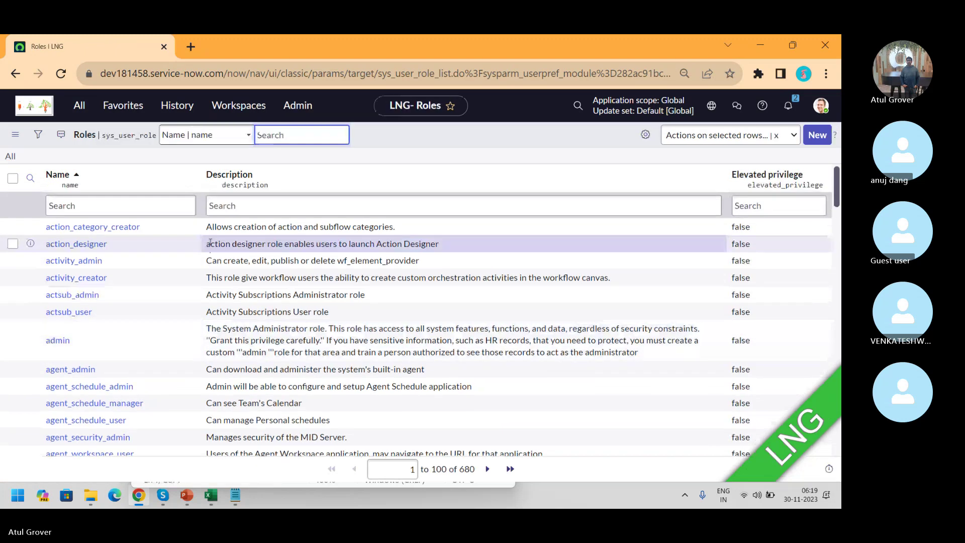
# Step: Filter the Roles list's Name column by '*change', leaving six roles like change_manager
pyautogui.click(146, 208)
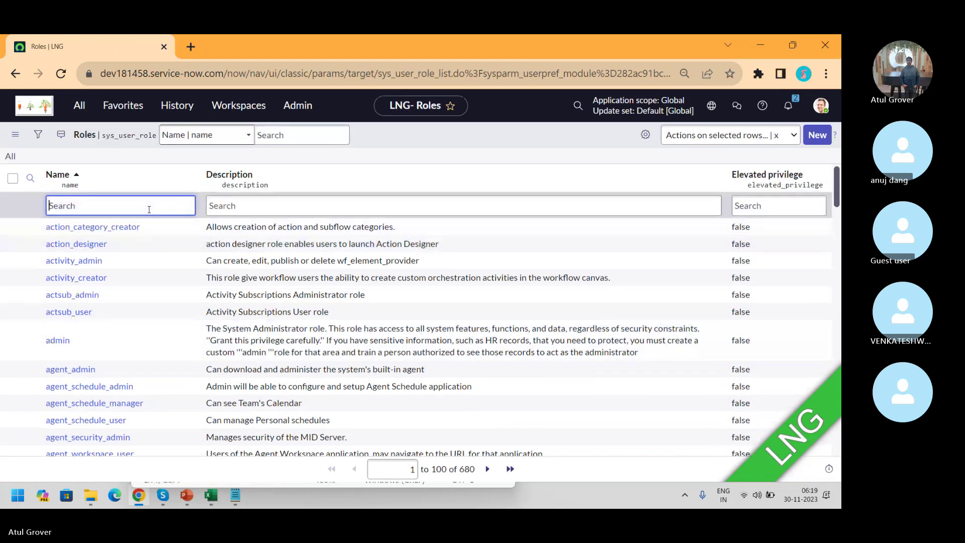
pyautogui.write('*')
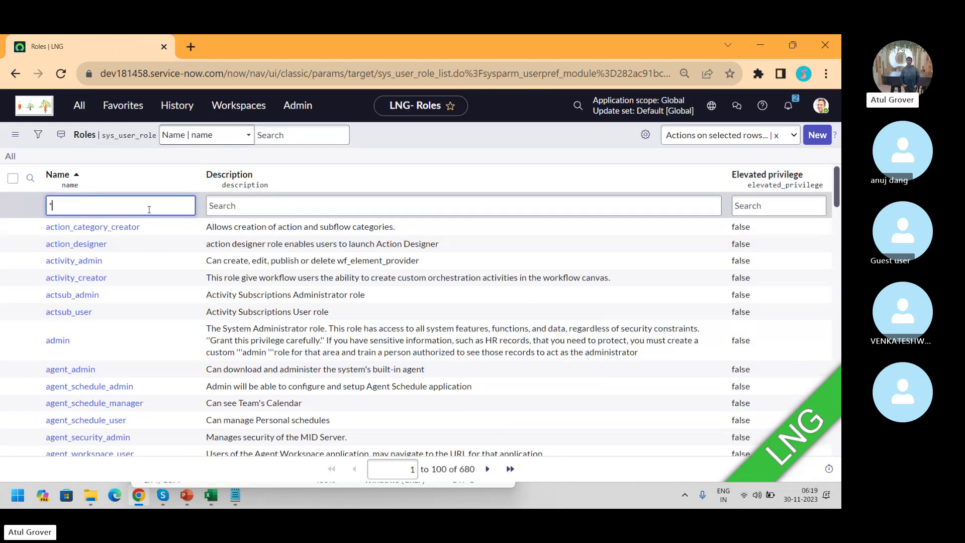
pyautogui.write('change')
pyautogui.press('Return')
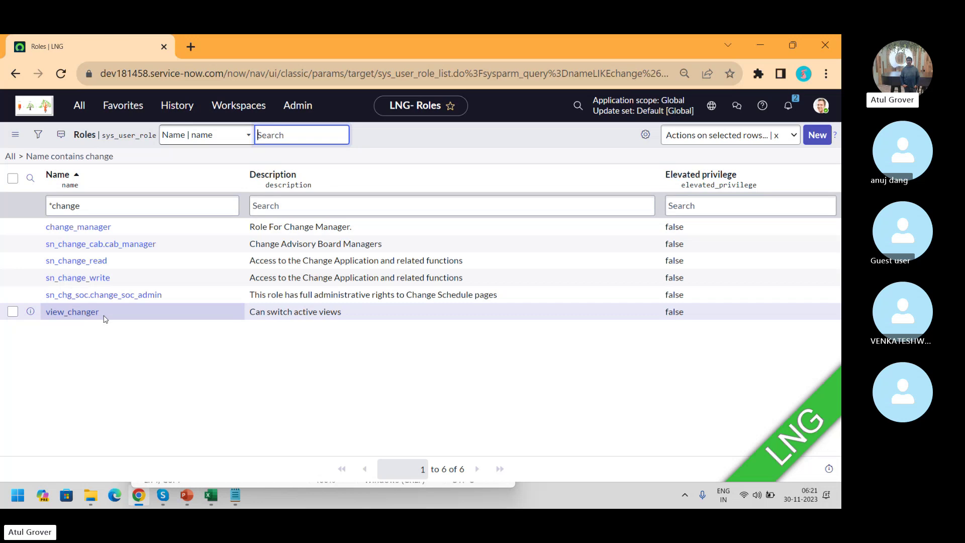
# Step: Switch to the ITSM Batch2 Skype call window
pyautogui.hotkey('alt', 'Tab')
pyautogui.hotkey('alt', 'Tab')
pyautogui.hotkey('alt', 'Tab')
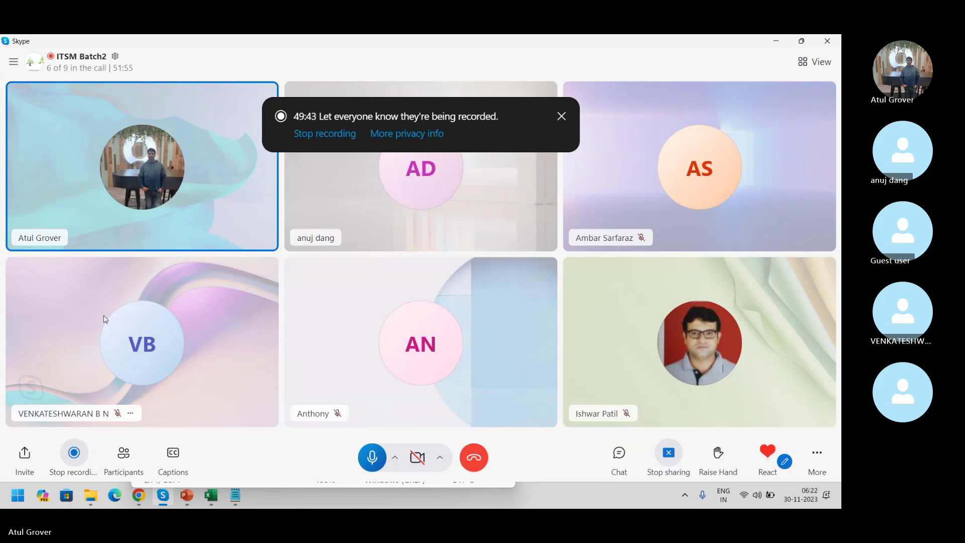
# Step: Bring the ServiceNow Roles list filtered to 'change' back in front
pyautogui.hotkey('alt', 'Tab')
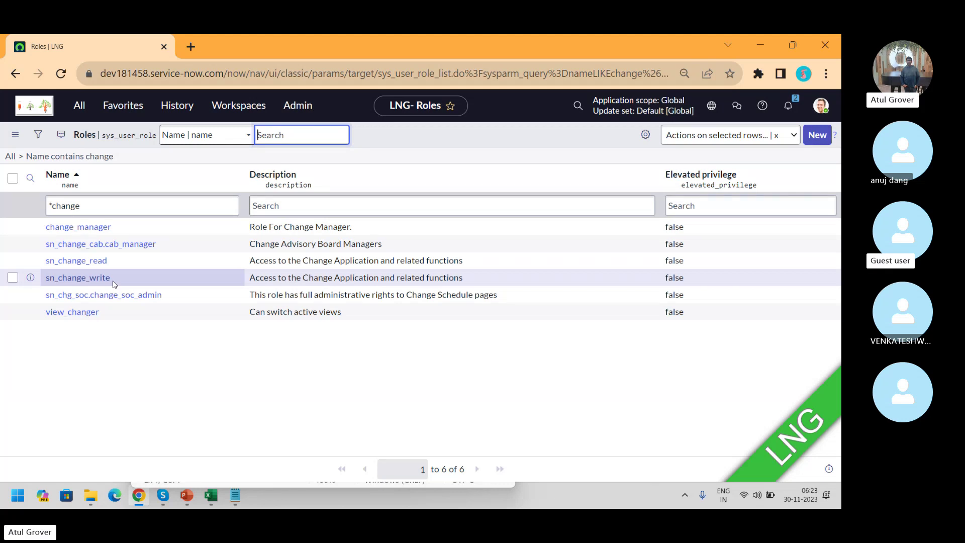
# Step: Return to the ITSM Batch2 Skype call window
pyautogui.hotkey('alt', 'Tab')
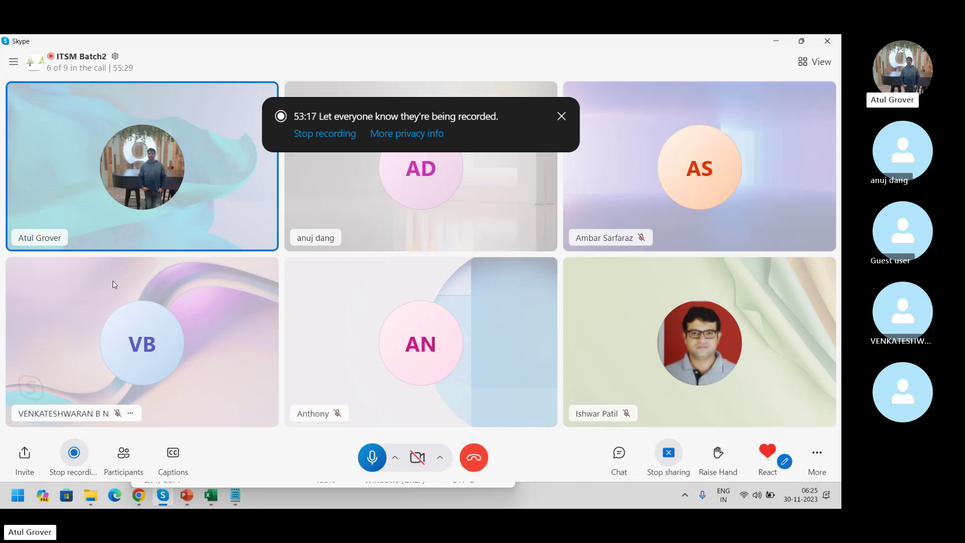
# Step: Move past the Roles list and CAB notes to ITSM_Master slide 32 on Change Management
pyautogui.hotkey('alt', 'Tab')
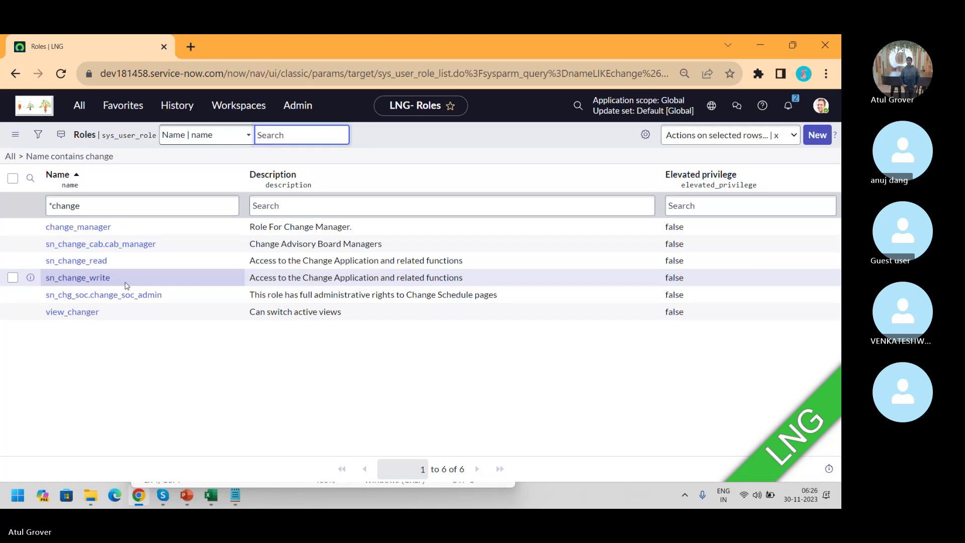
pyautogui.hotkey('alt', 'Tab')
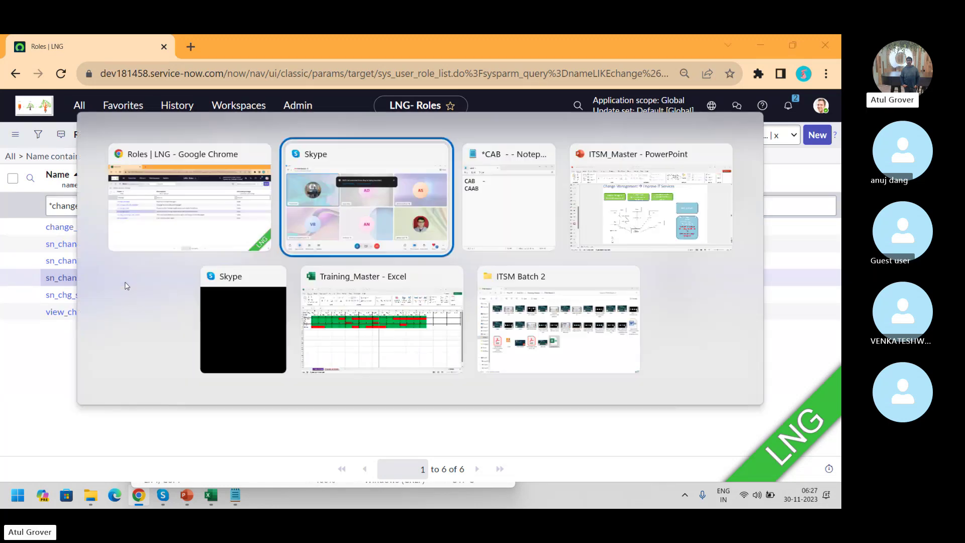
pyautogui.hotkey('alt', 'Tab')
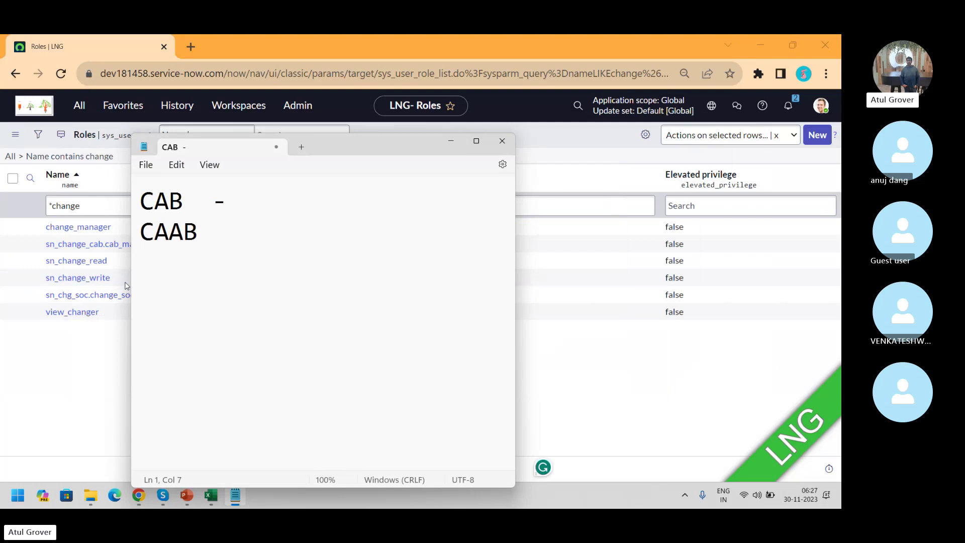
pyautogui.hotkey('alt', 'Tab')
pyautogui.hotkey('alt', 'Tab')
pyautogui.hotkey('alt', 'Tab')
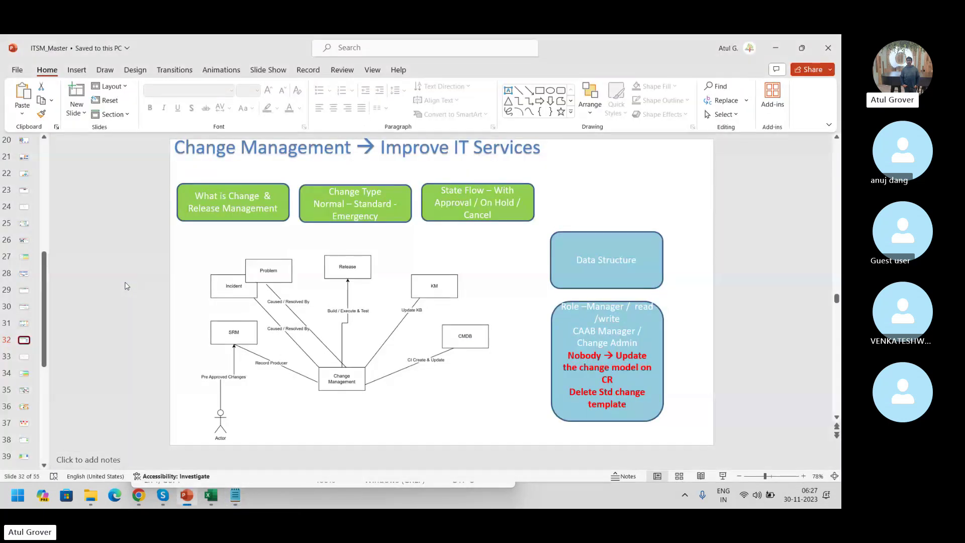